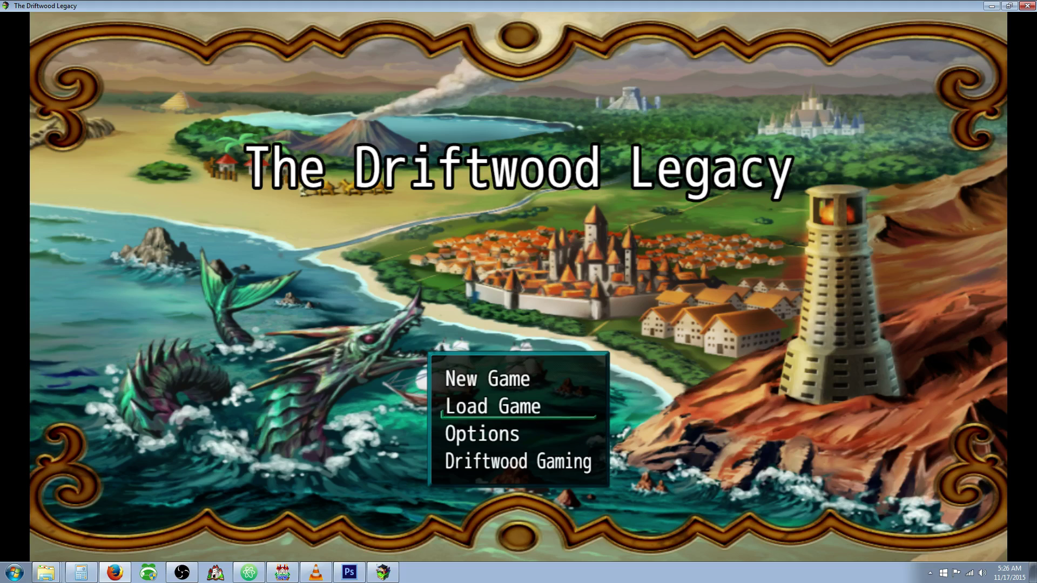
Start a new game, accept the cursed Tritek Blade, and dismiss its messages so the battle begins
key("Up")
key("Return")
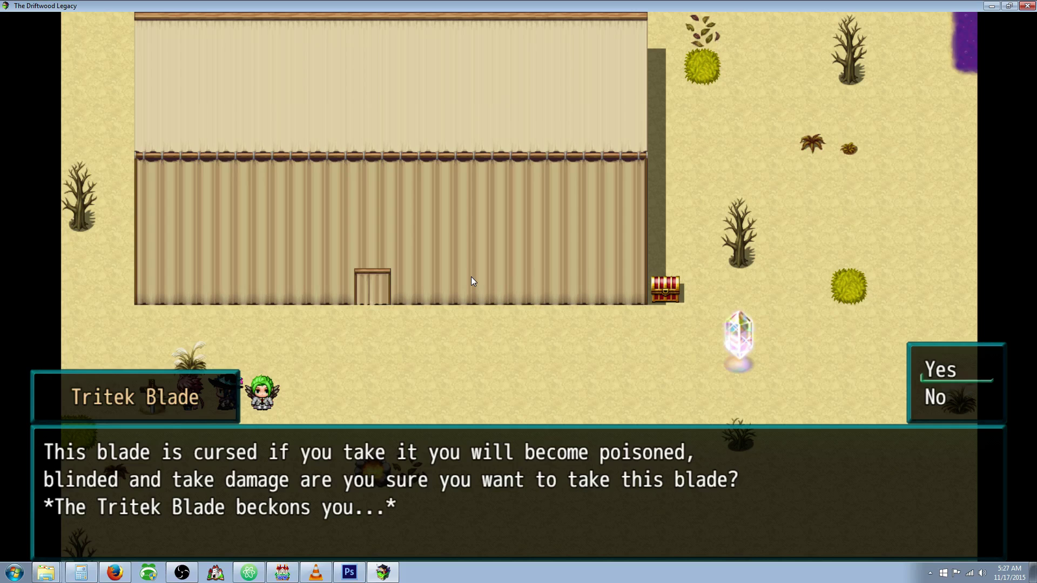
key("Return")
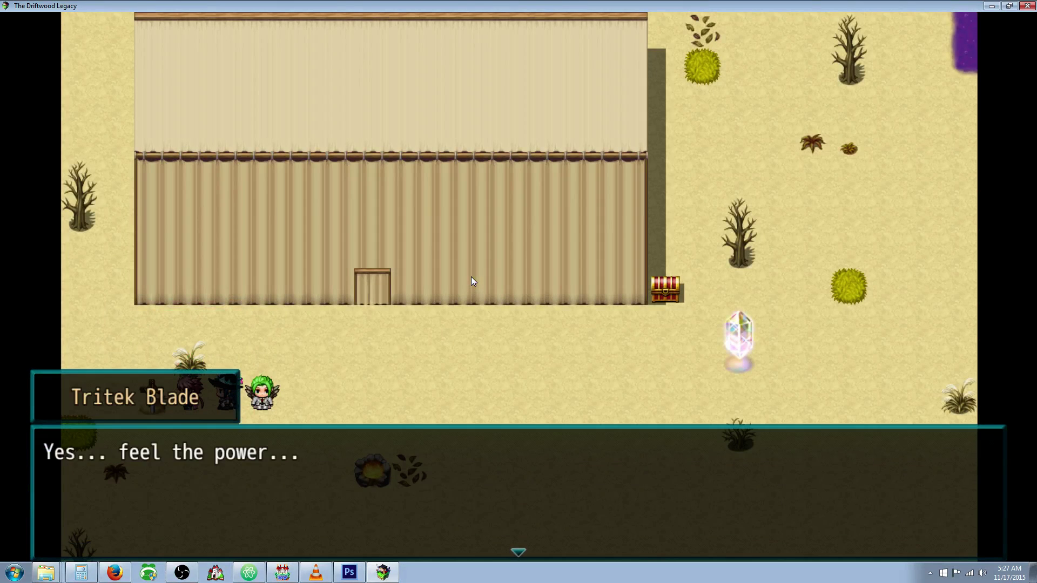
key("Return")
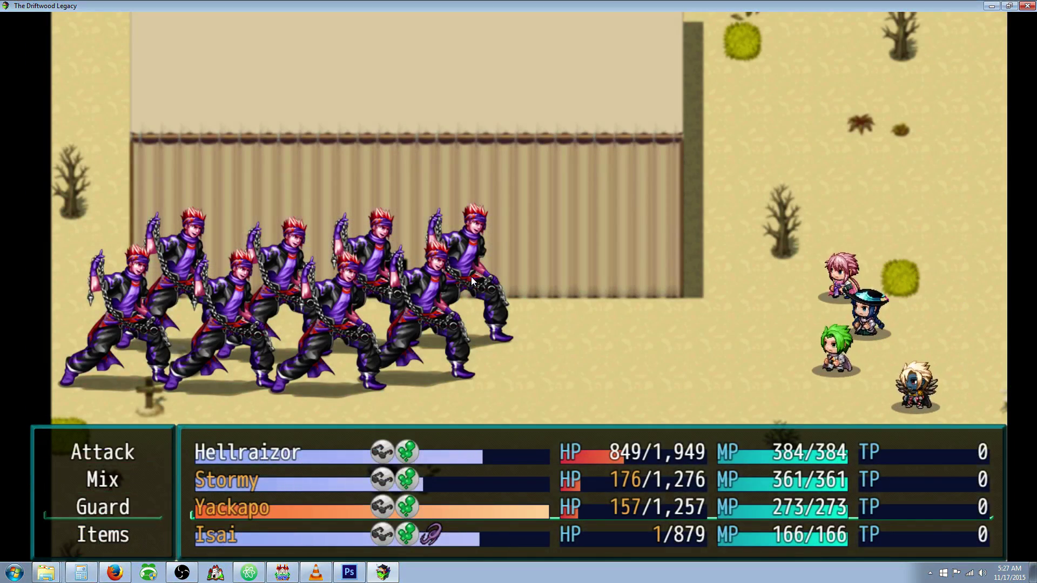
Have Yackapo guard while Hellraizor uses Morph > Tritek Blade on all enemies
key("Return")
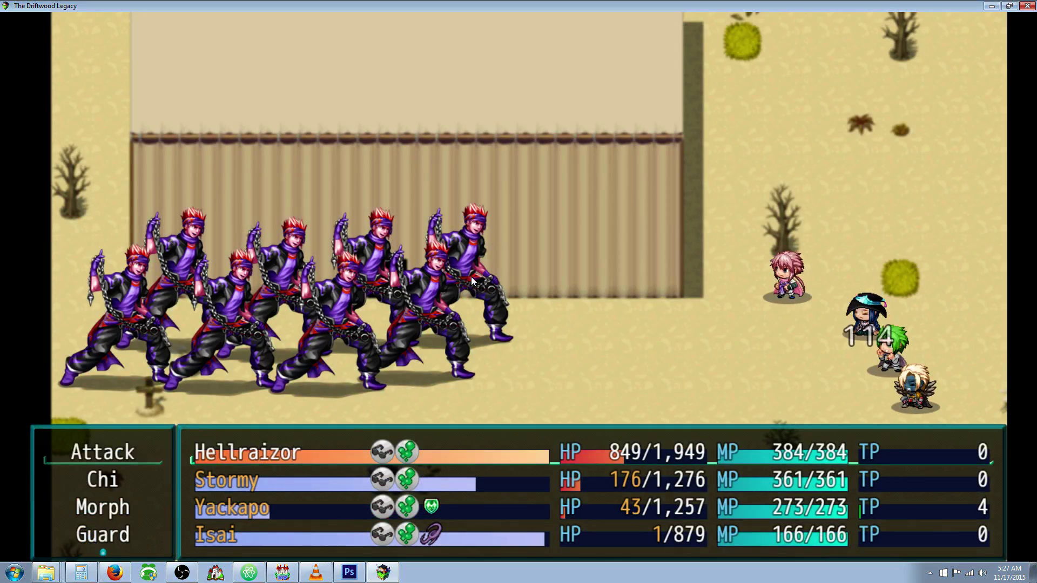
key("Down")
key("Down")
key("Return")
key("Down")
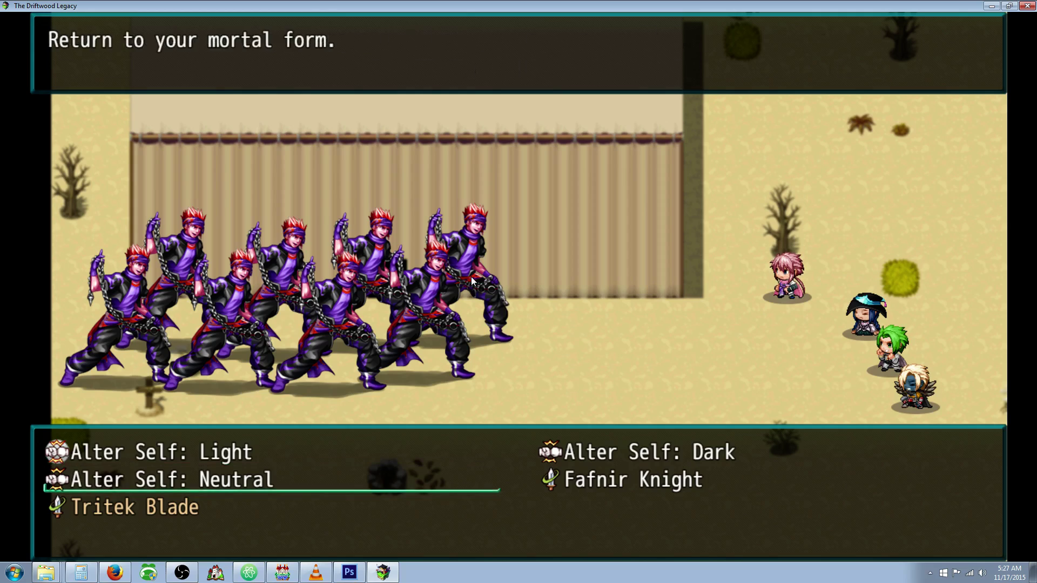
key("Down")
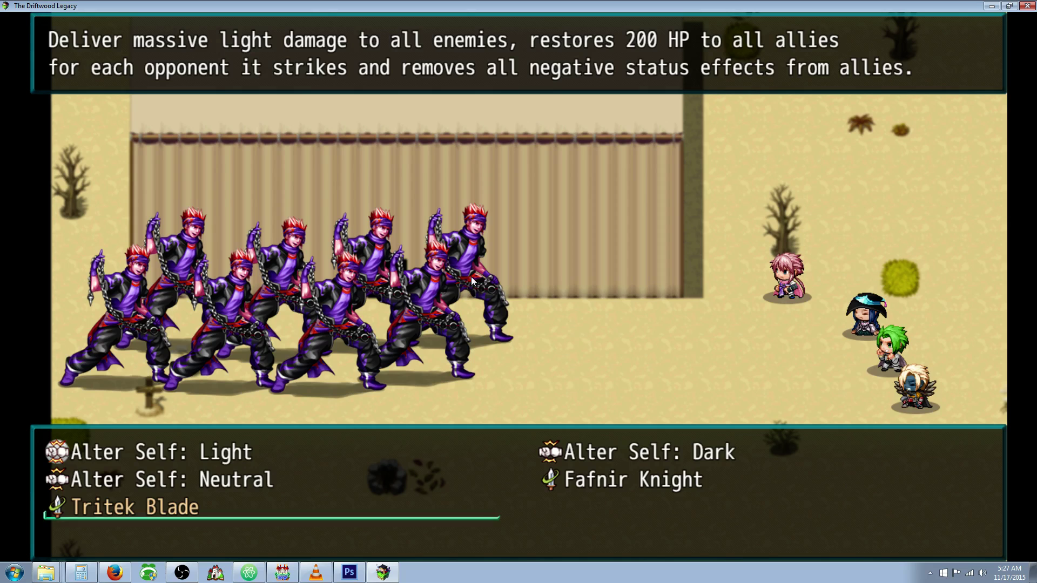
key("Return")
key("Return")
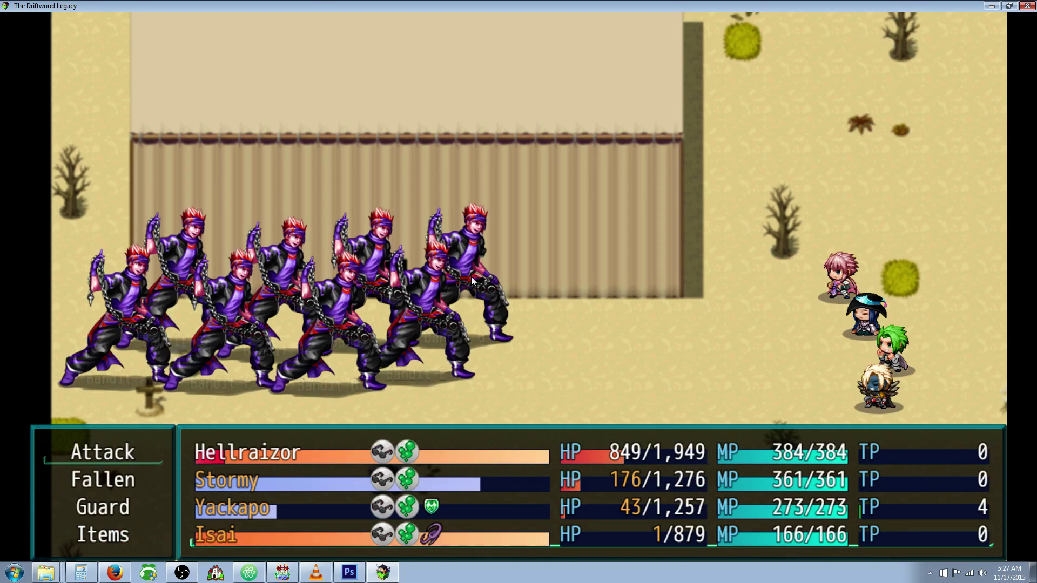
key("Down")
key("Down")
key("Return")
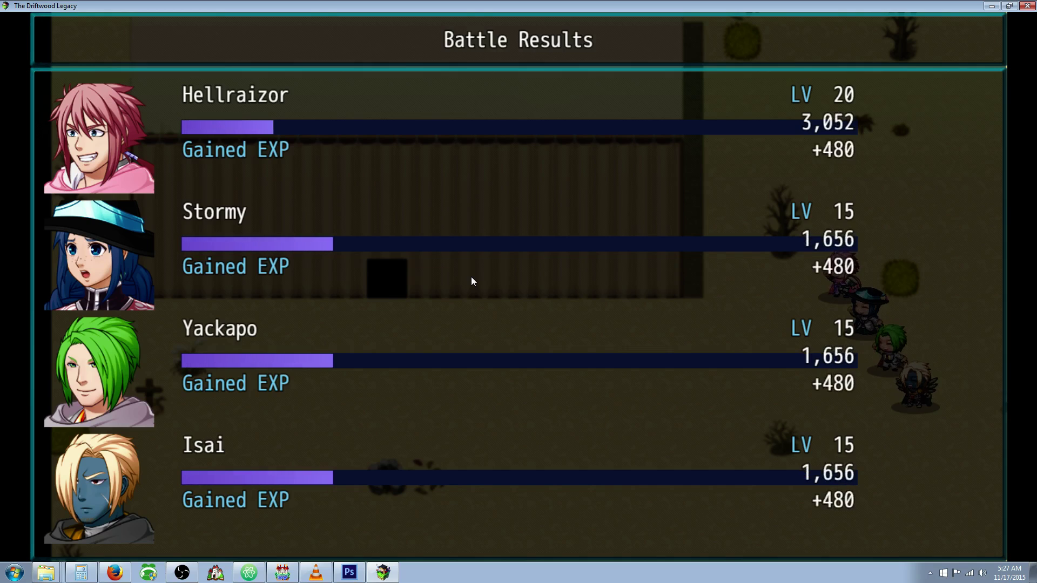
Advance through the EXP, JP and spoils results, then open and close the main menu
key("Return")
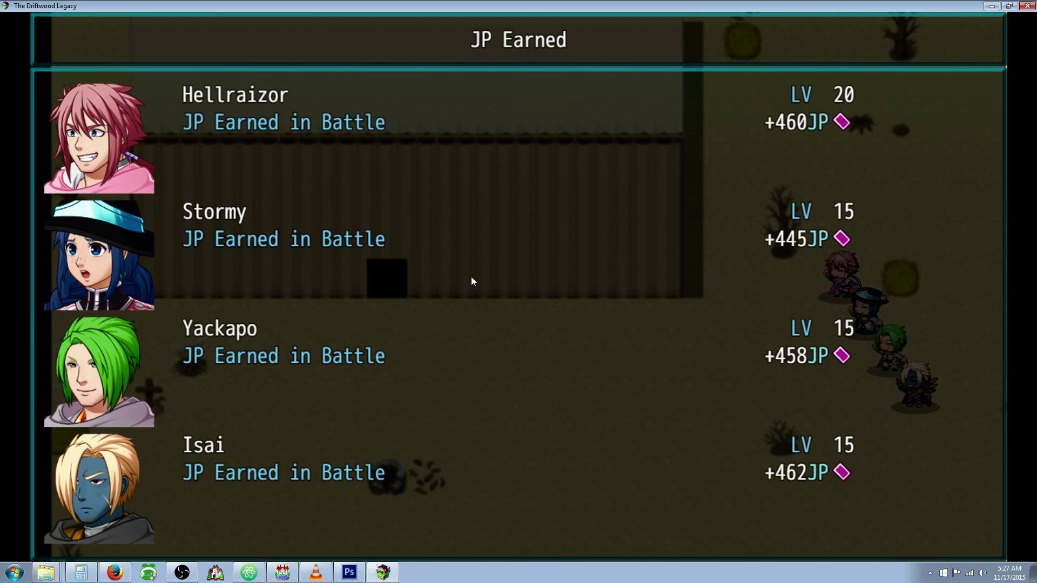
key("Return")
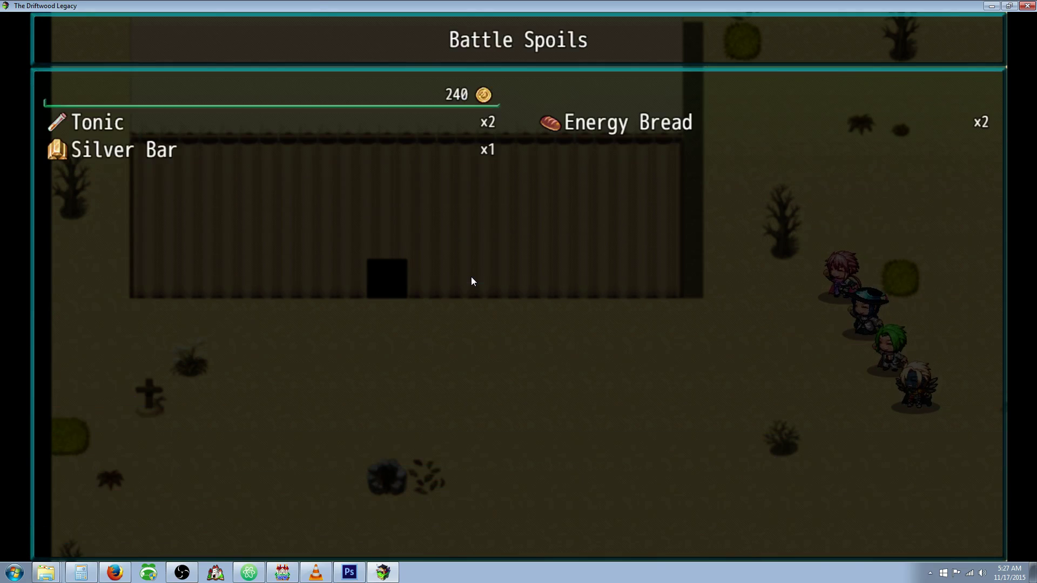
key("Return")
key("Escape")
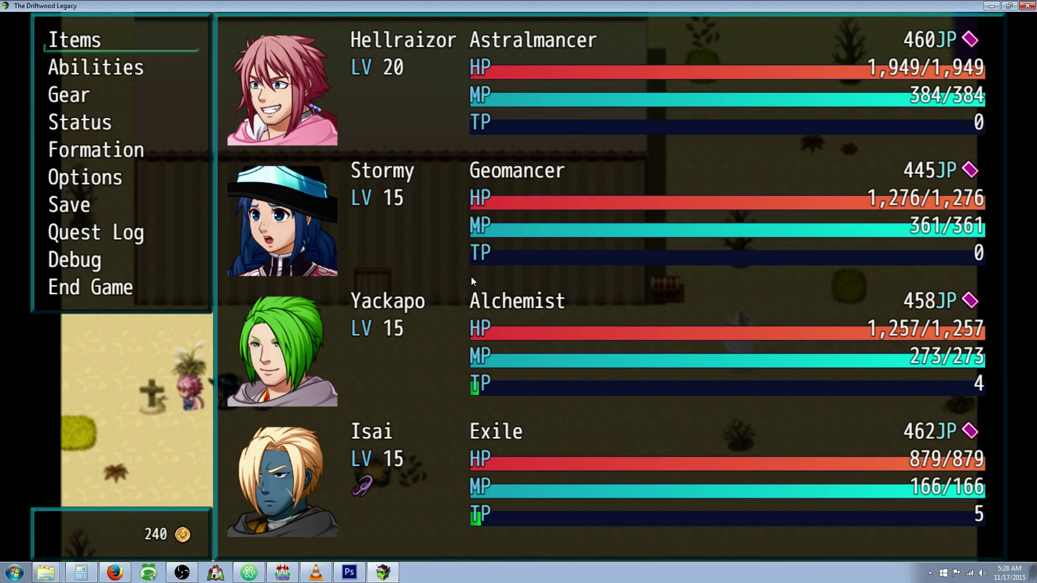
key("Up")
key("Down")
key("Down")
key("Escape")
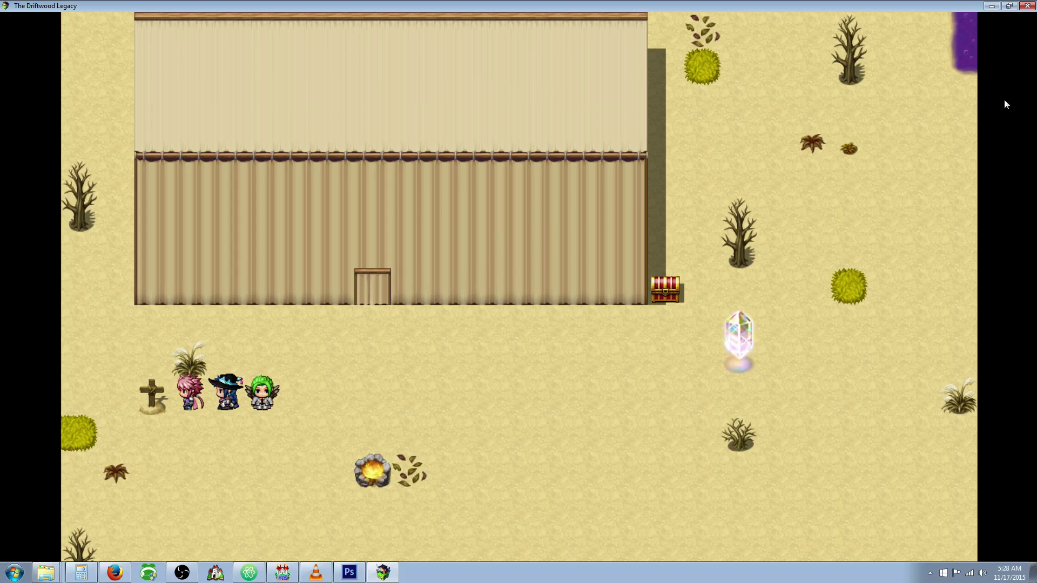
End the playtest and inspect the Tritek Blade skill's name and description in the Database
left_click(1027, 6)
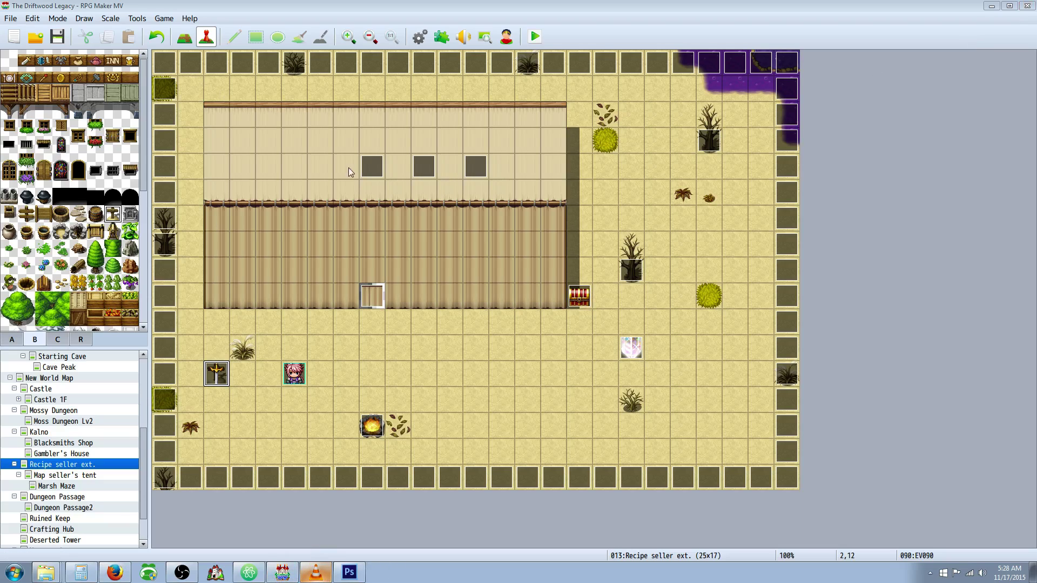
left_click(420, 37)
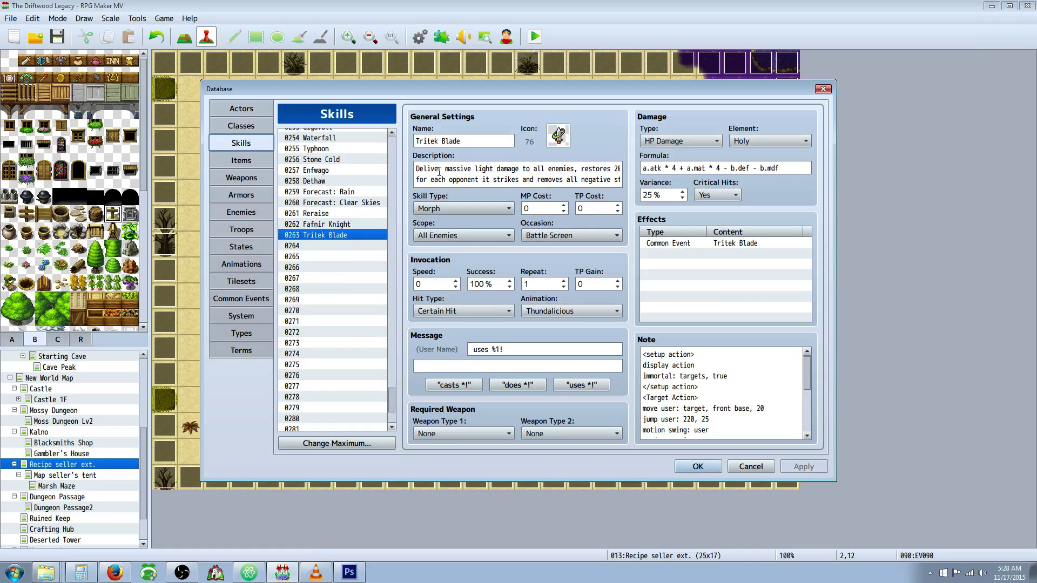
triple_click(468, 139)
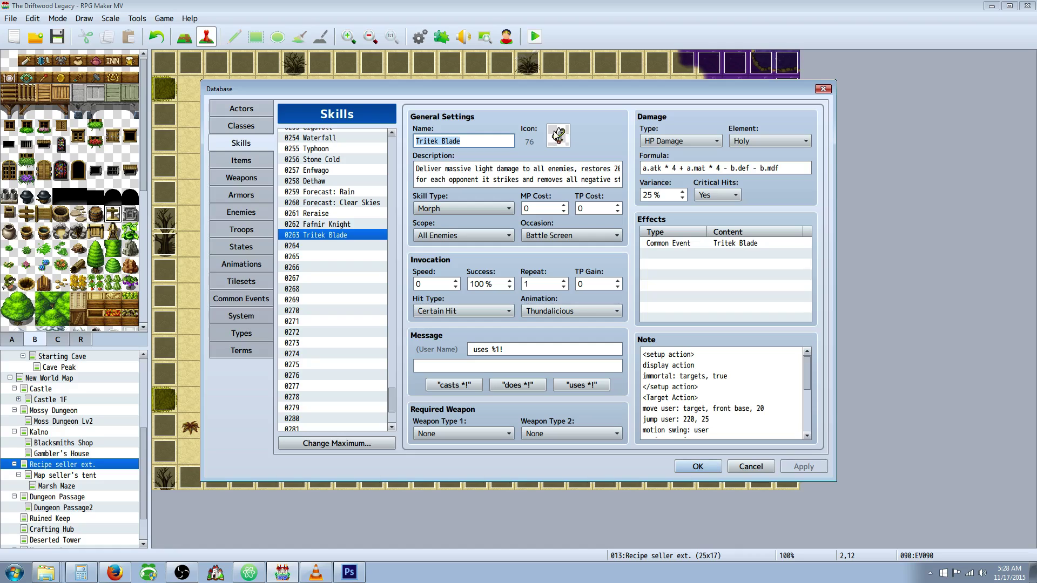
left_click_drag(457, 173, 613, 185)
left_click(601, 167)
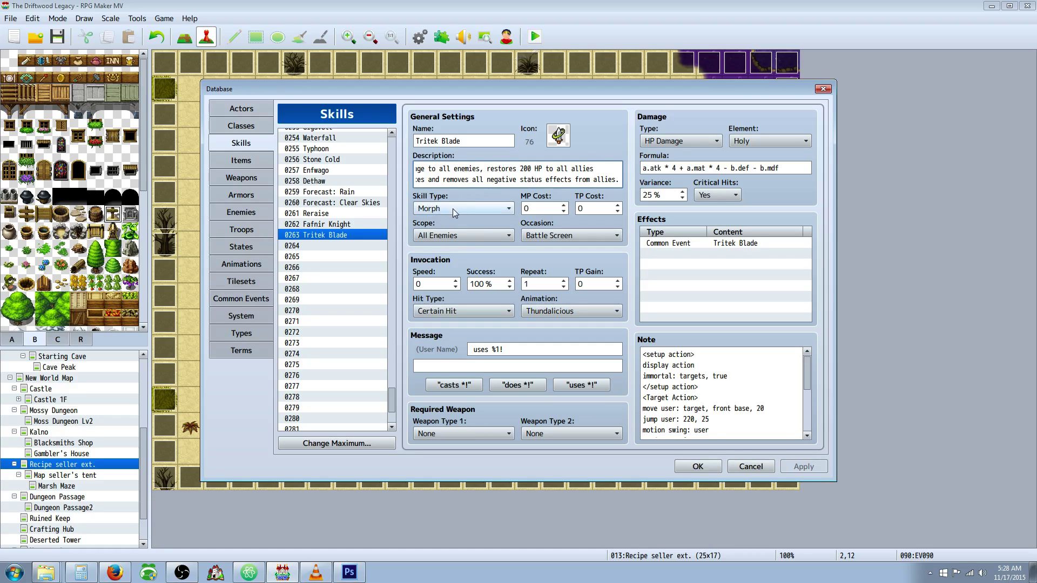
Set the Tritek Blade TP Cost to 100 and apply it
double_click(597, 208)
type("100")
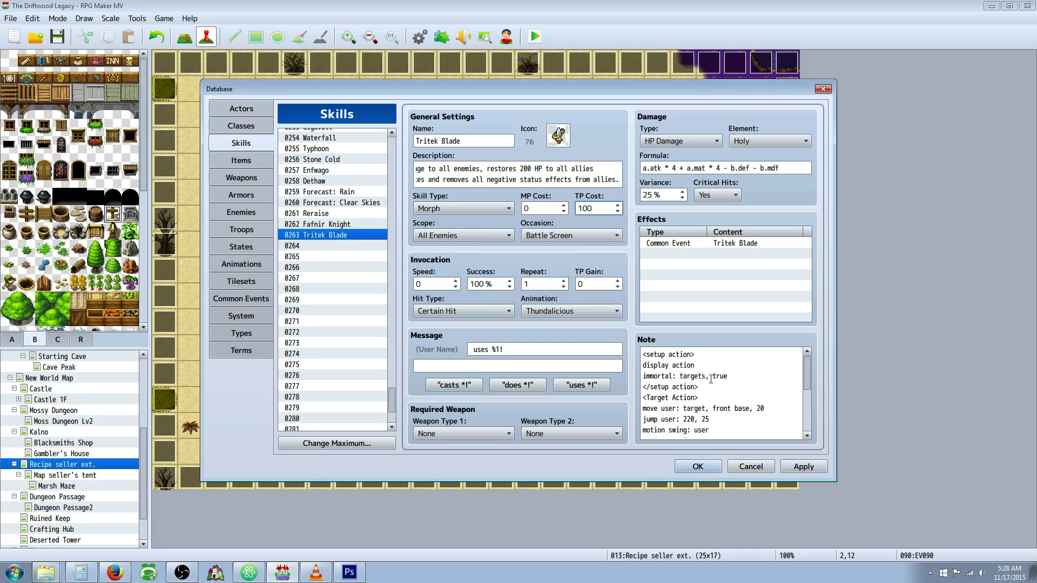
left_click(803, 467)
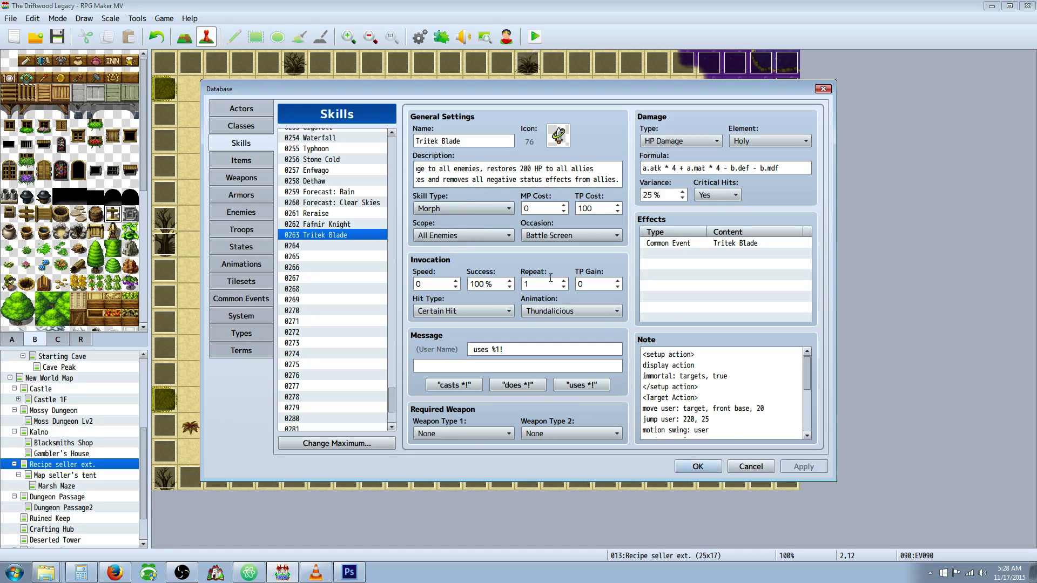
double_click(595, 208)
left_click(596, 208)
left_click_drag(598, 210, 568, 215)
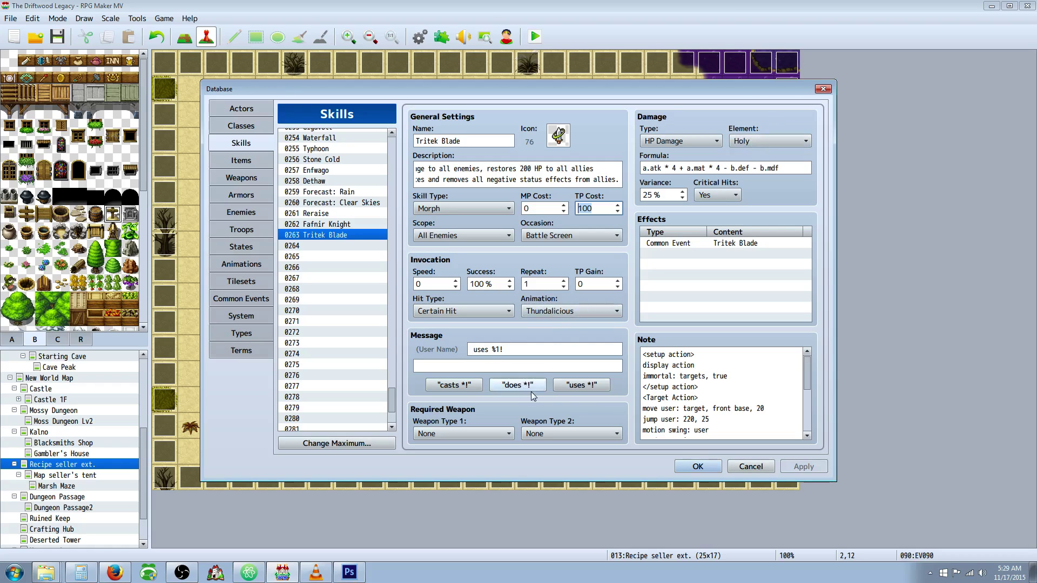
Set Weapon Type 1 to Sword and apply the change
left_click(457, 434)
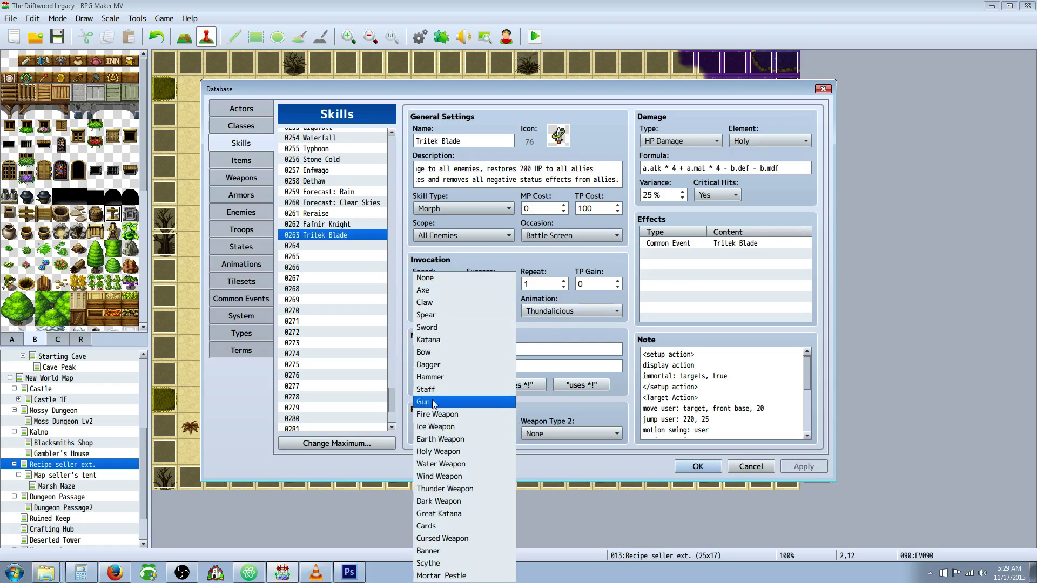
left_click(439, 328)
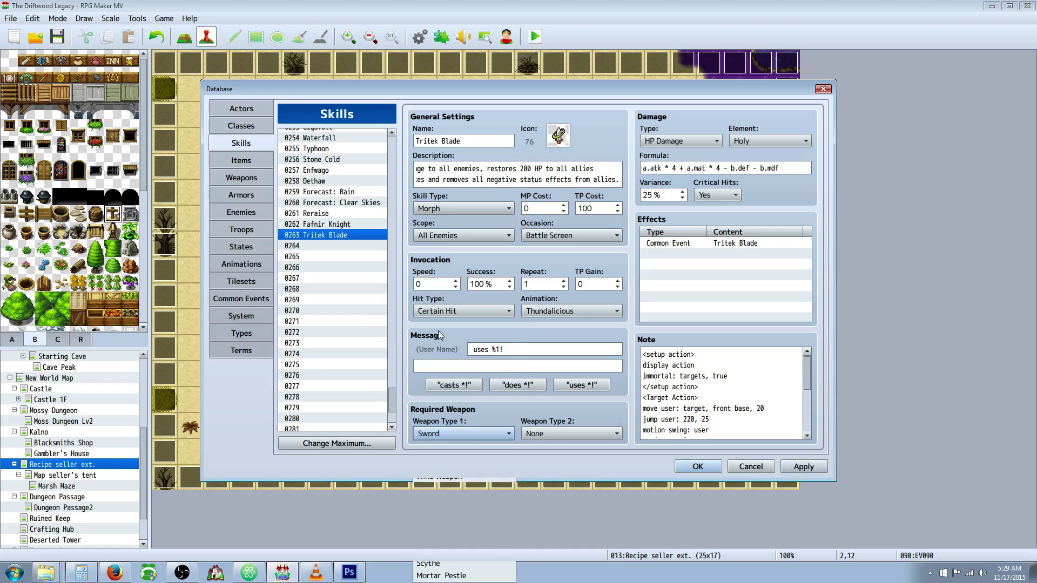
left_click(812, 469)
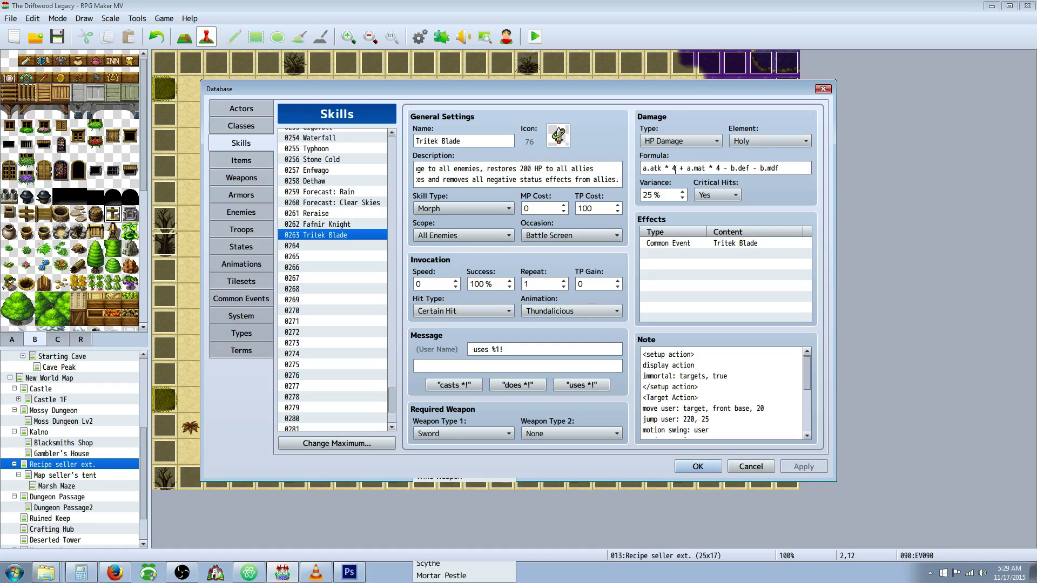
Review the damage formula terms a.atk * 4, b.def, b.mdf and the variance of 25
double_click(664, 168)
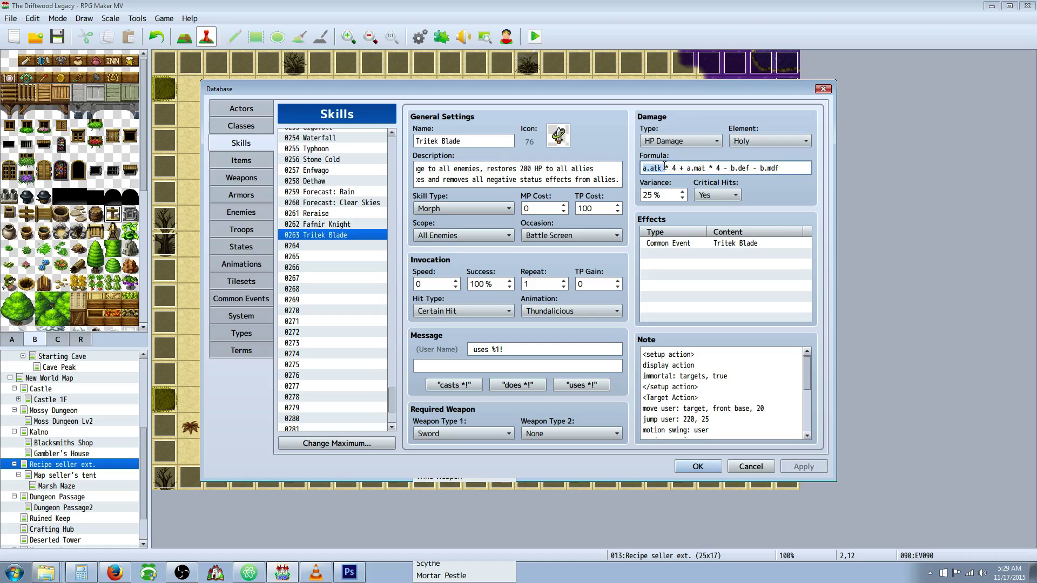
double_click(673, 168)
left_click(705, 168)
double_click(730, 168)
left_click_drag(732, 167, 780, 168)
double_click(657, 190)
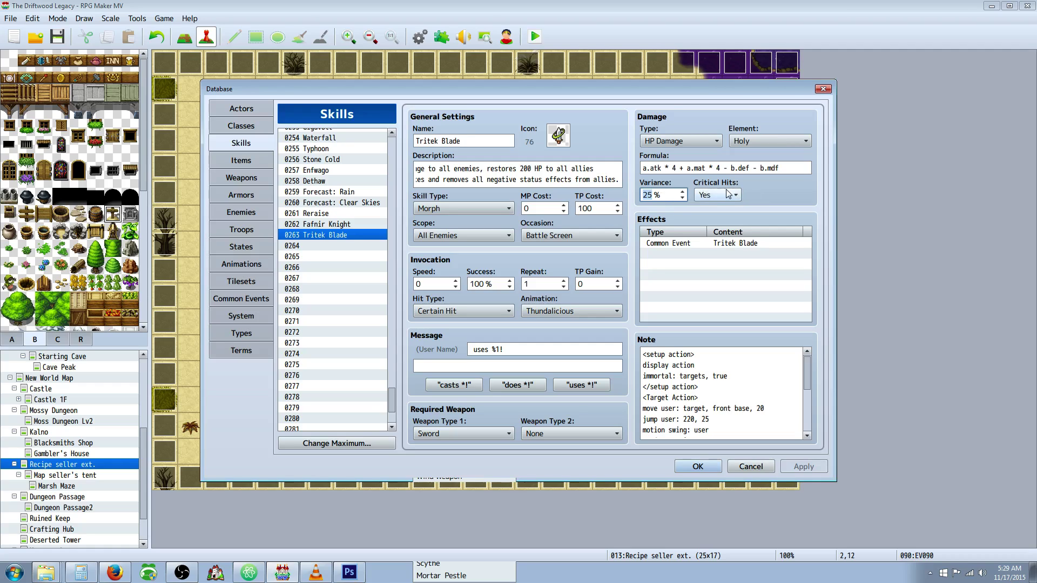
left_click(696, 245)
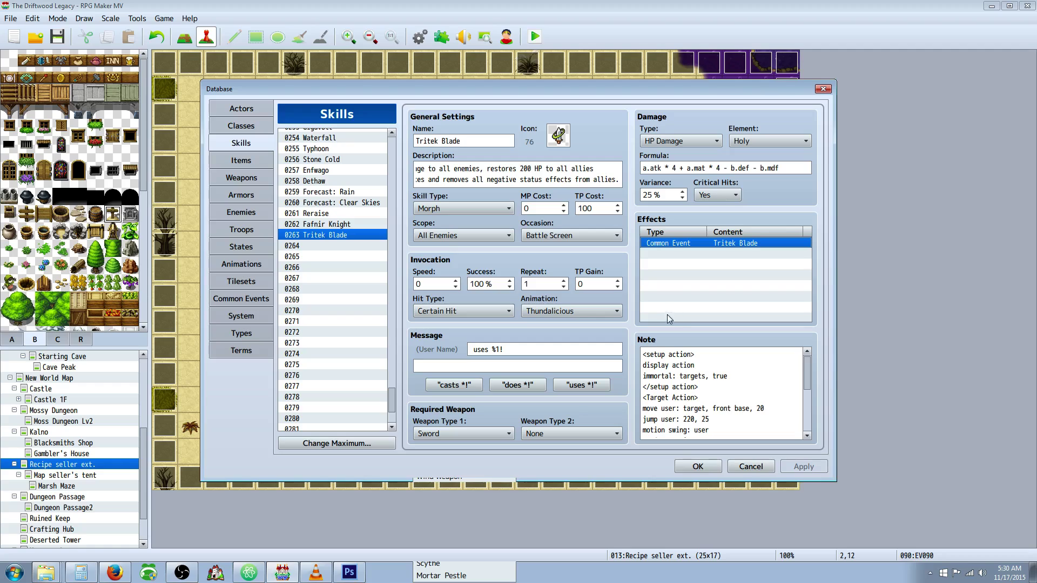
left_click(685, 357)
key("ctrl+a")
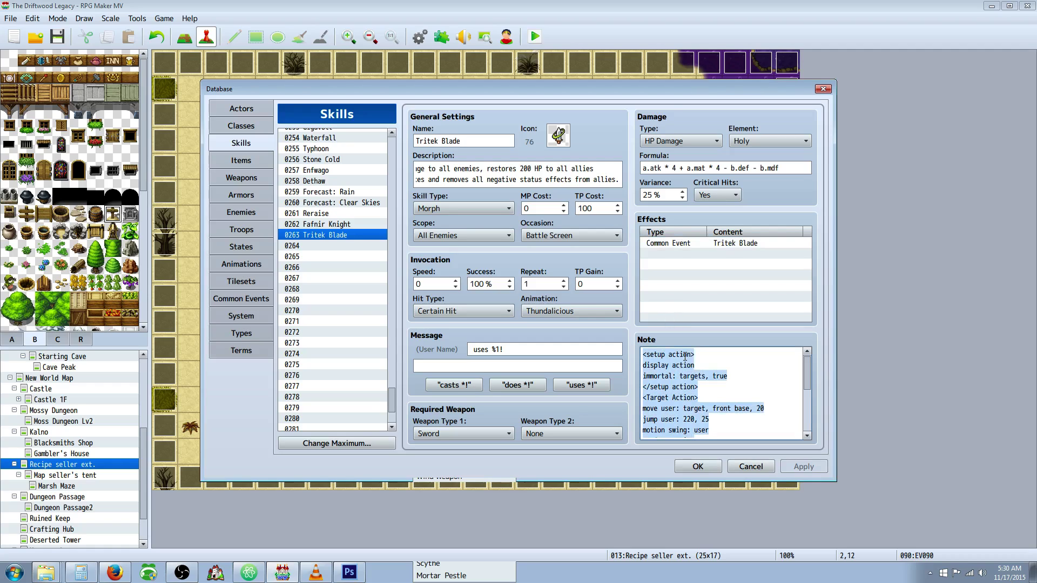
left_click(699, 357)
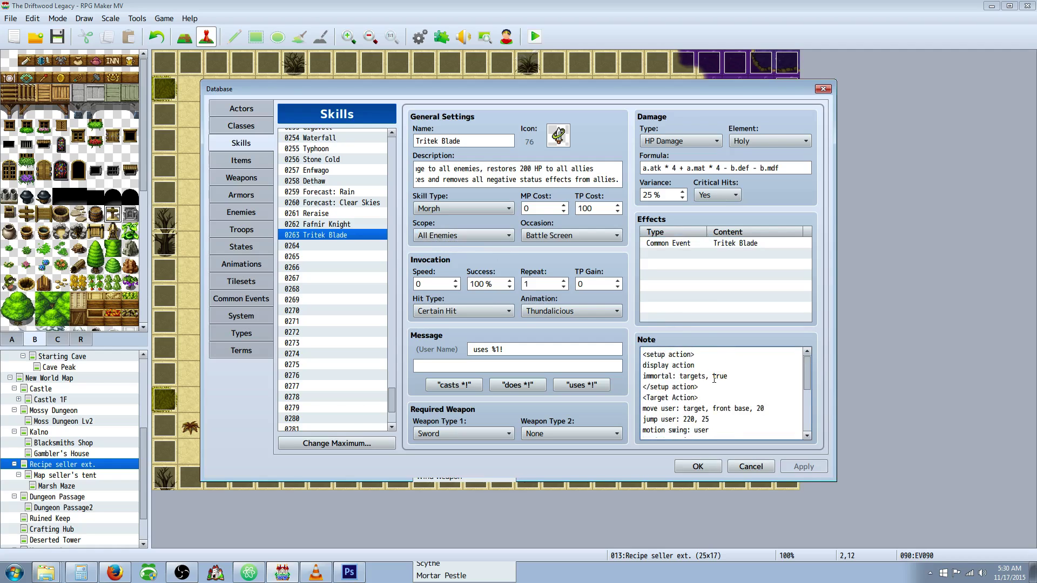
scroll(714, 379, "down", 3)
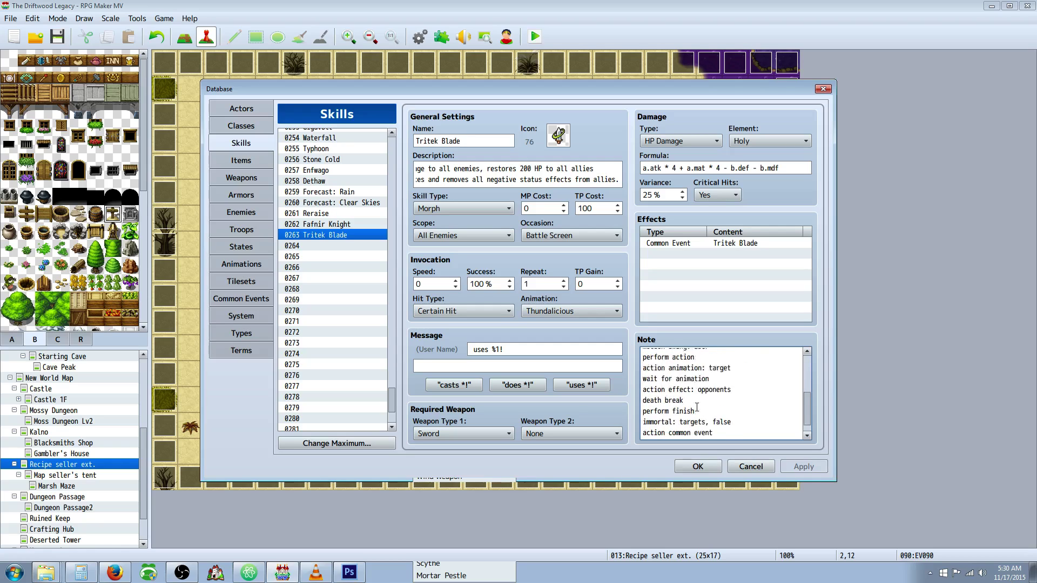
scroll(696, 408, "up", 2)
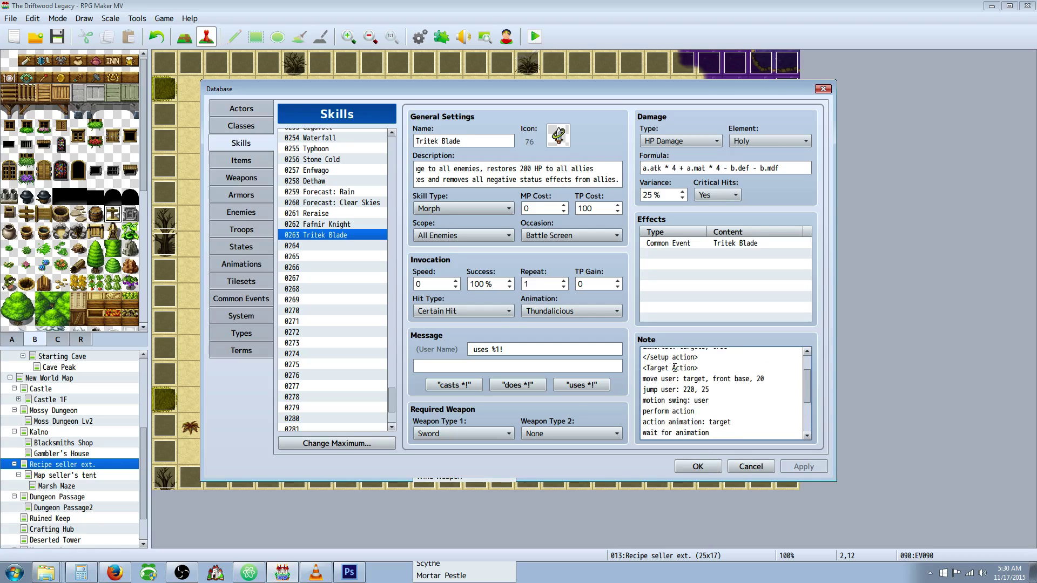
scroll(669, 378, "up", 2)
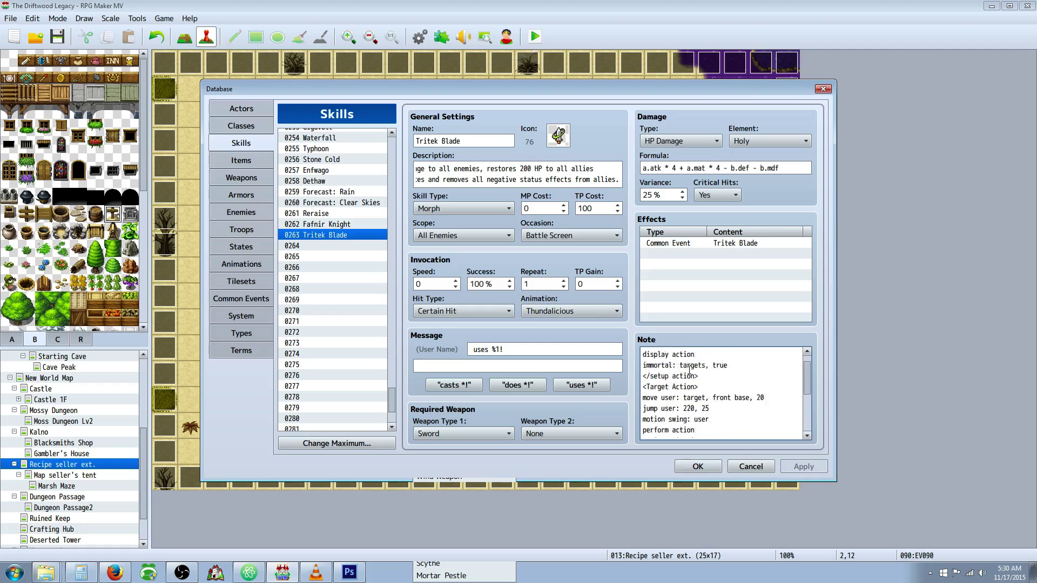
scroll(686, 397, "down", 5)
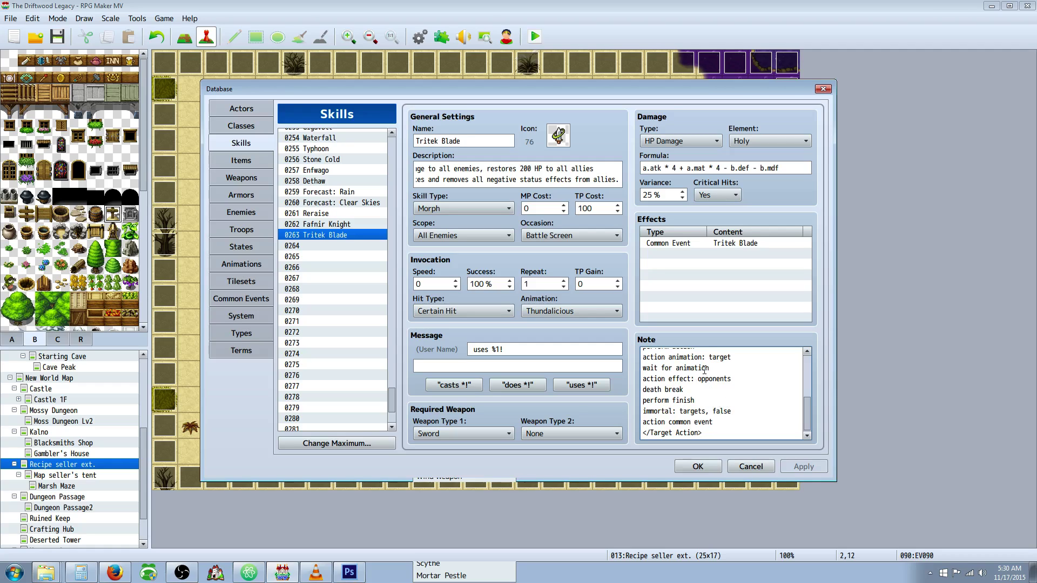
scroll(724, 370, "up", 1)
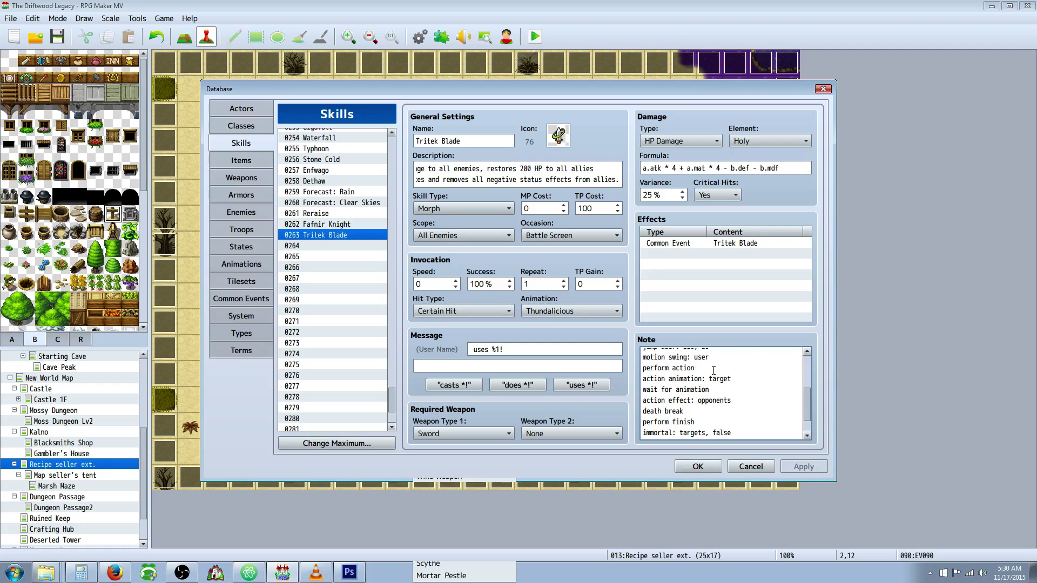
scroll(713, 370, "up", 1)
left_click_drag(703, 378, 642, 379)
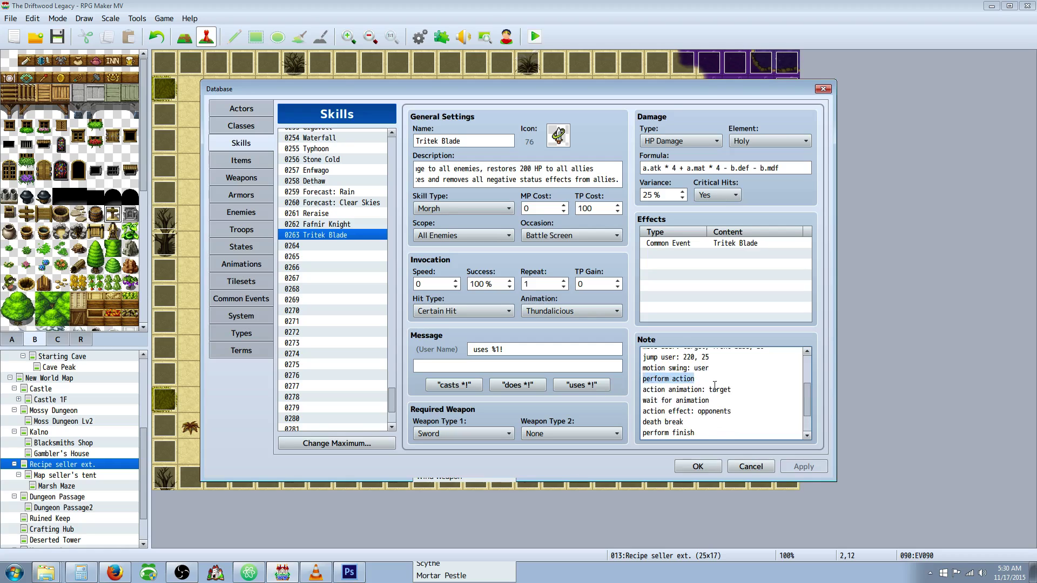
scroll(715, 385, "up", 3)
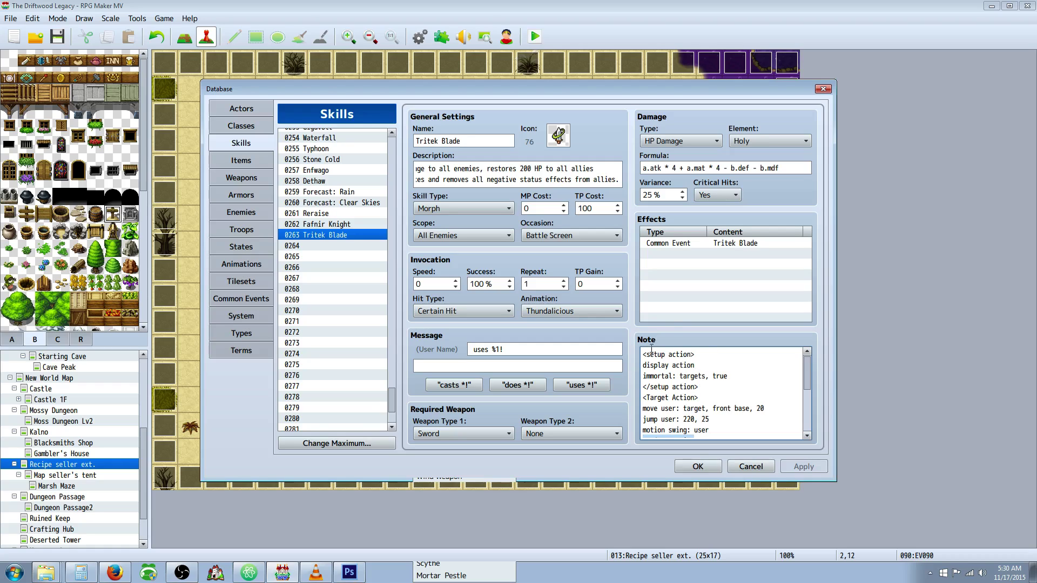
left_click(711, 351)
key("Return")
type("<w")
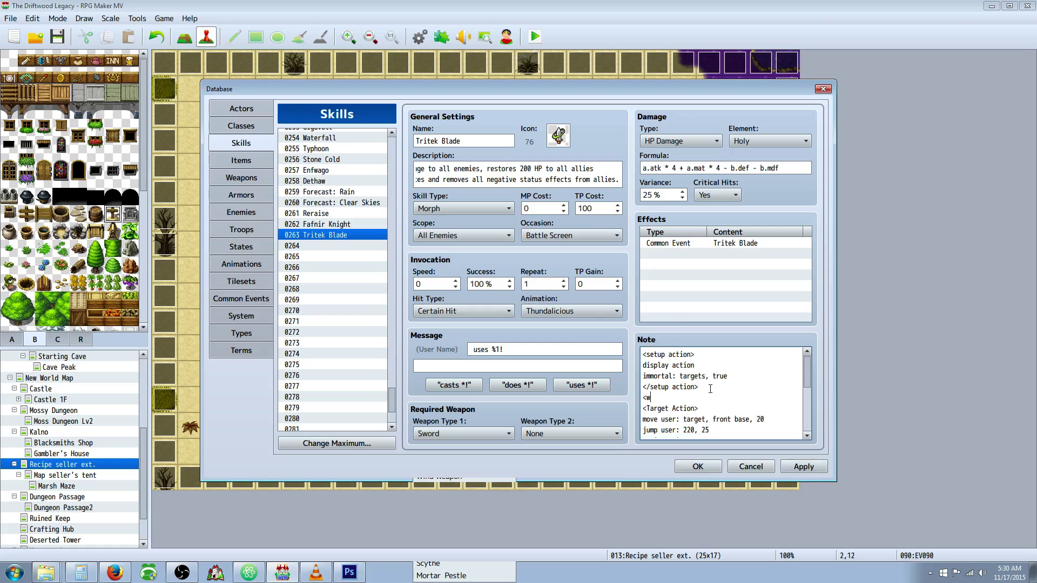
type("hole action>")
key("Return")
type("</who")
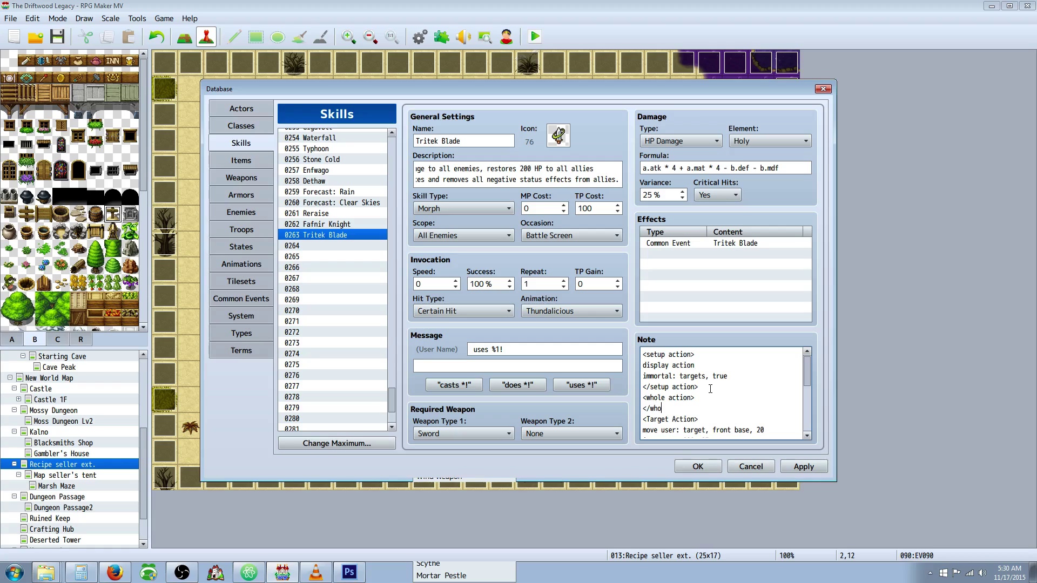
type("le action>")
key("Up")
key("Return")
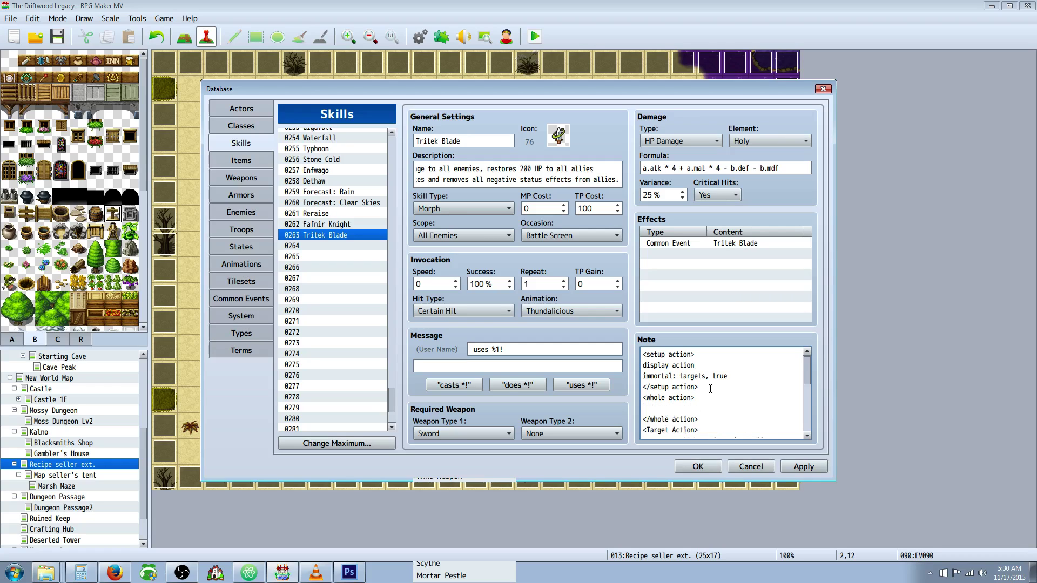
key("ctrl+v")
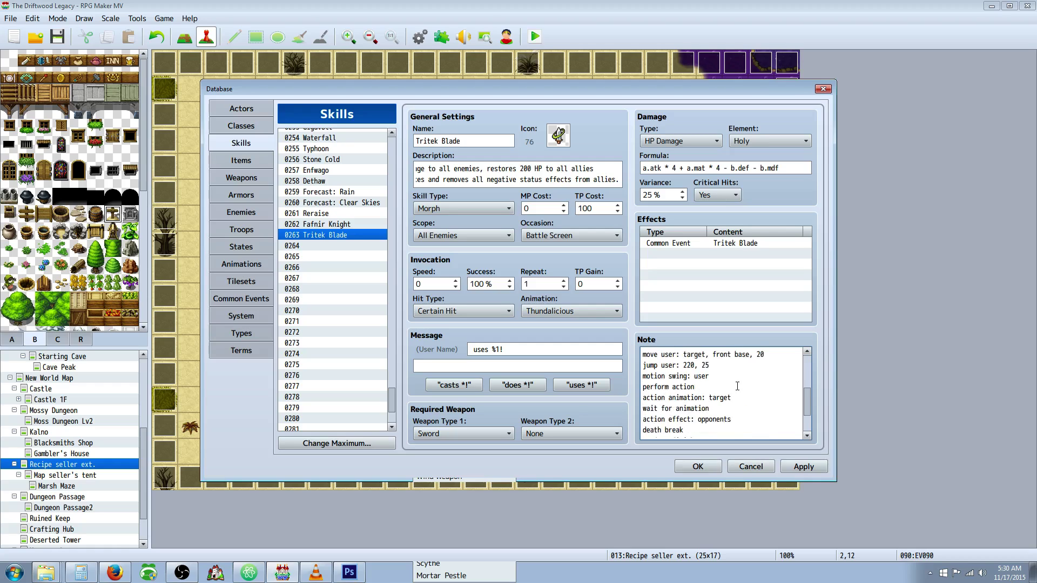
scroll(736, 387, "down", 2)
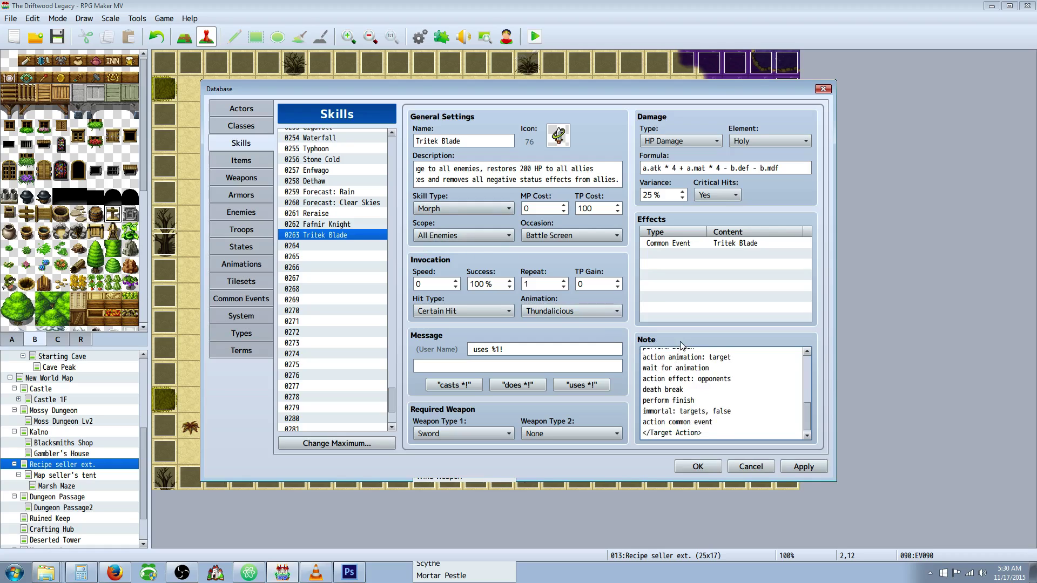
scroll(705, 378, "up", 3)
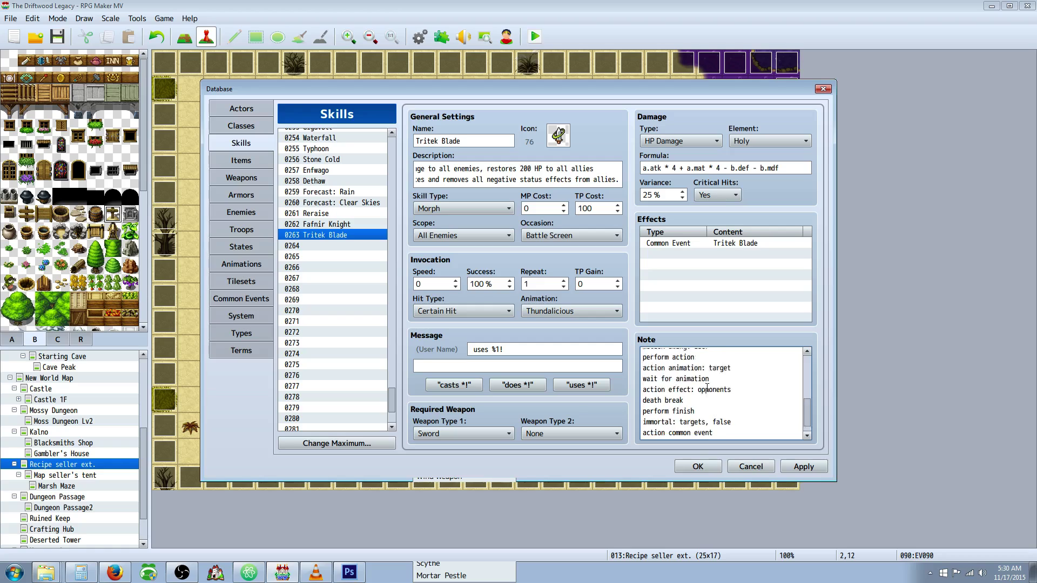
scroll(707, 389, "up", 1)
left_click_drag(707, 388, 640, 372)
key("BackSpace")
key("BackSpace")
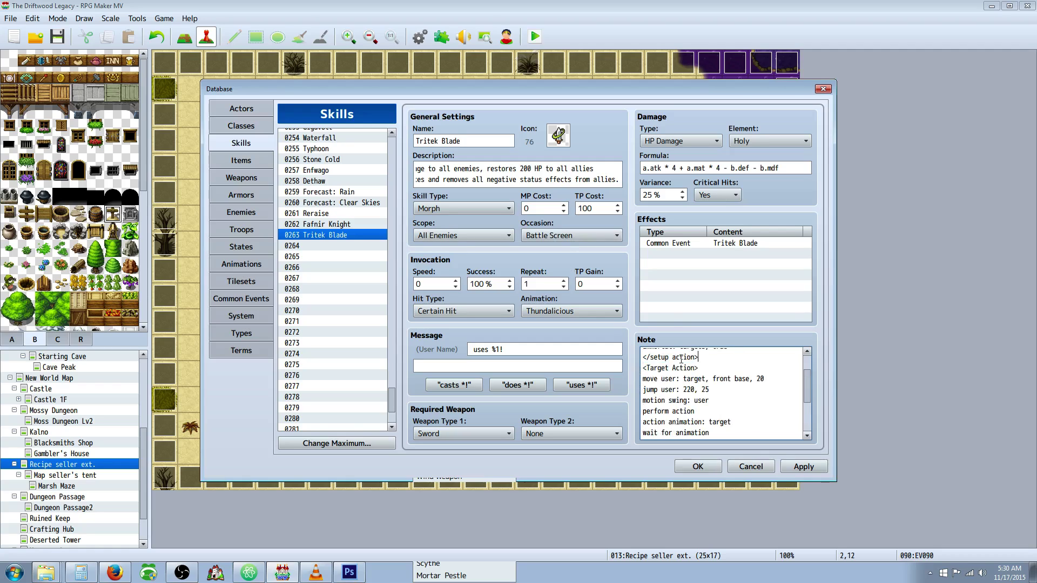
scroll(697, 367, "up", 1)
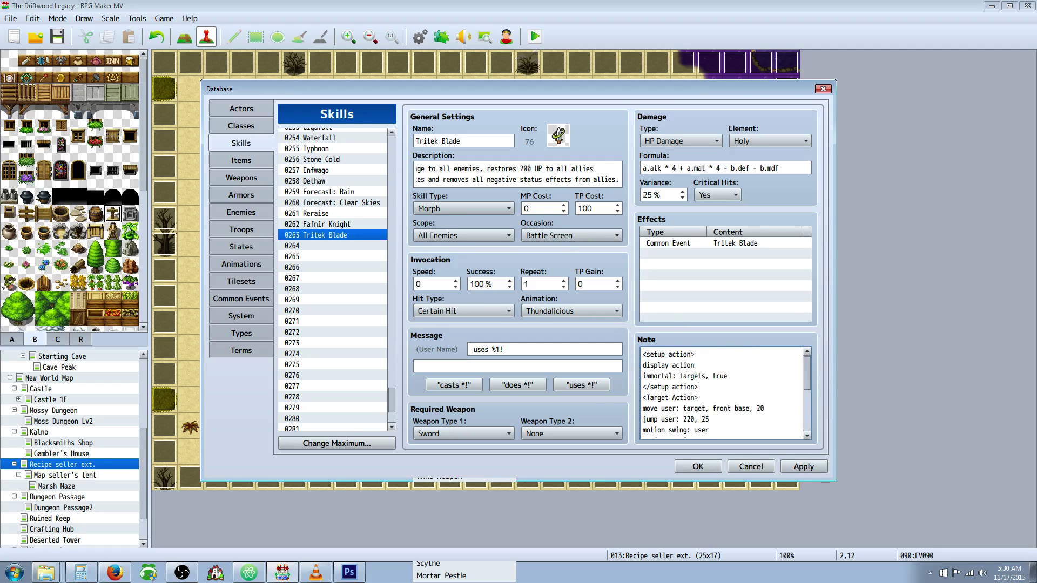
scroll(690, 371, "down", 3)
scroll(689, 372, "up", 2)
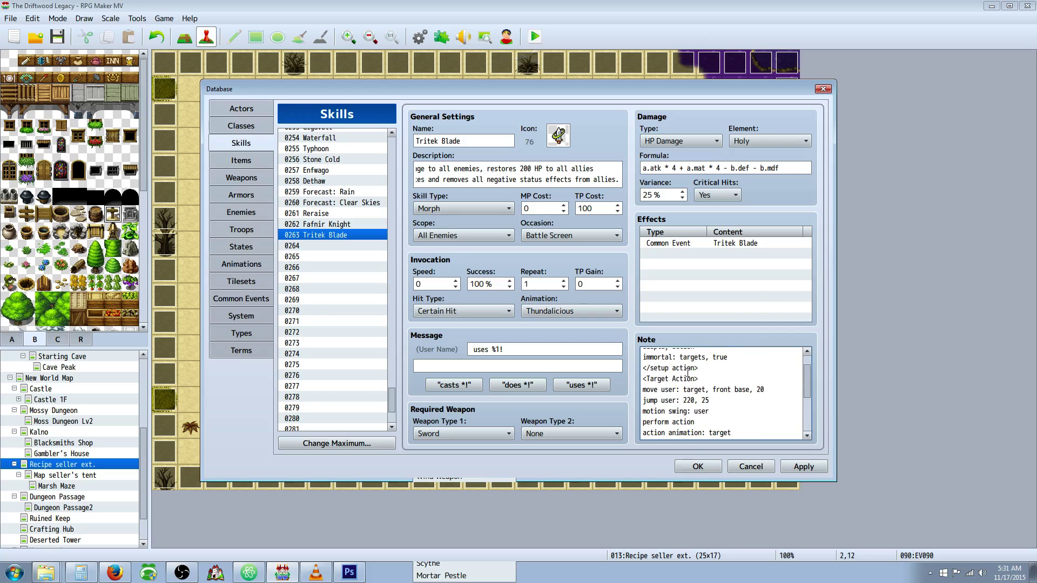
Go over the opening note lines: setup action tag, display action and immortal: targets, true
scroll(687, 373, "down", 3)
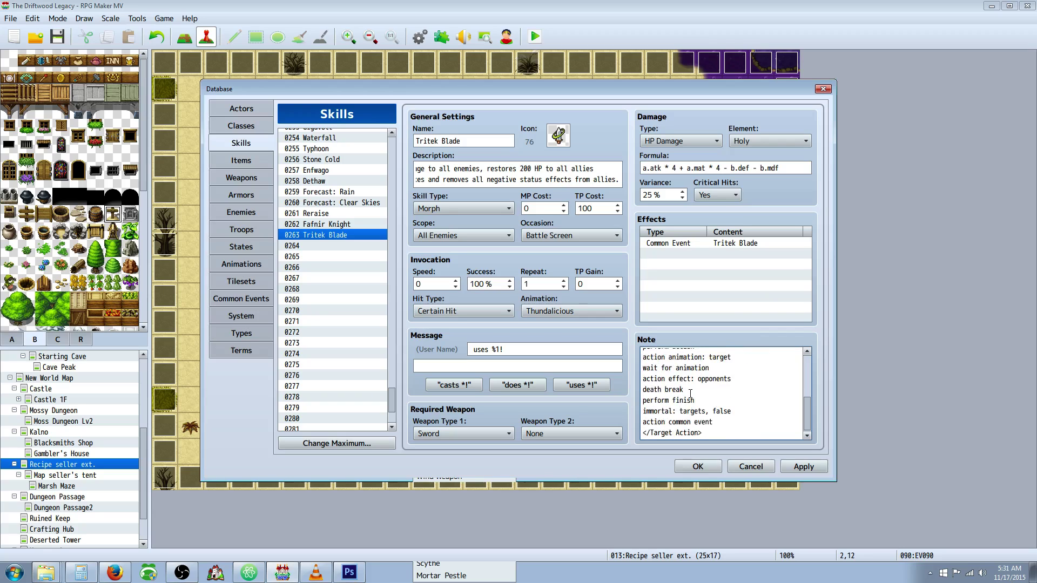
scroll(693, 391, "up", 5)
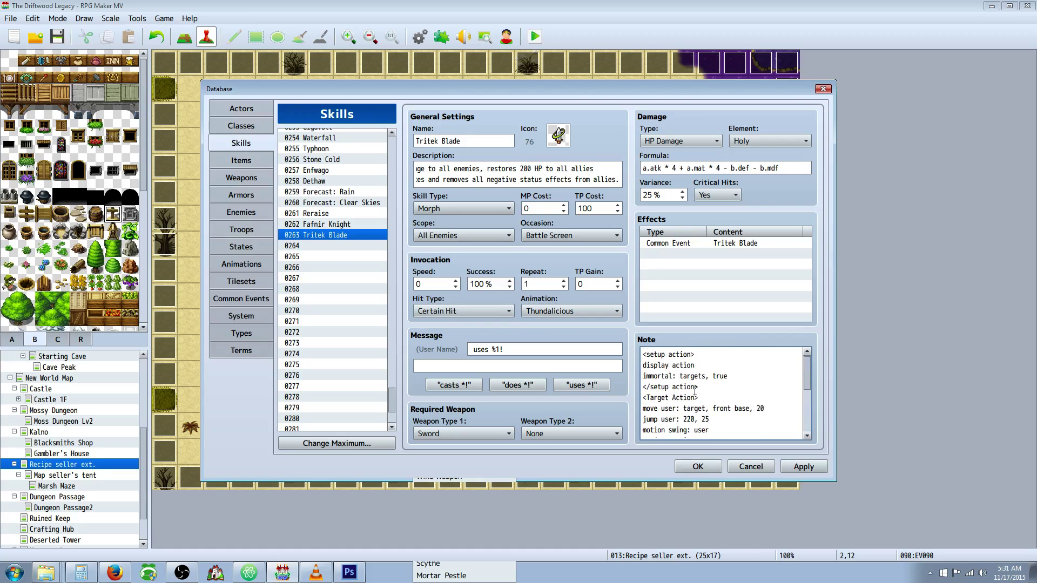
scroll(681, 372, "down", 5)
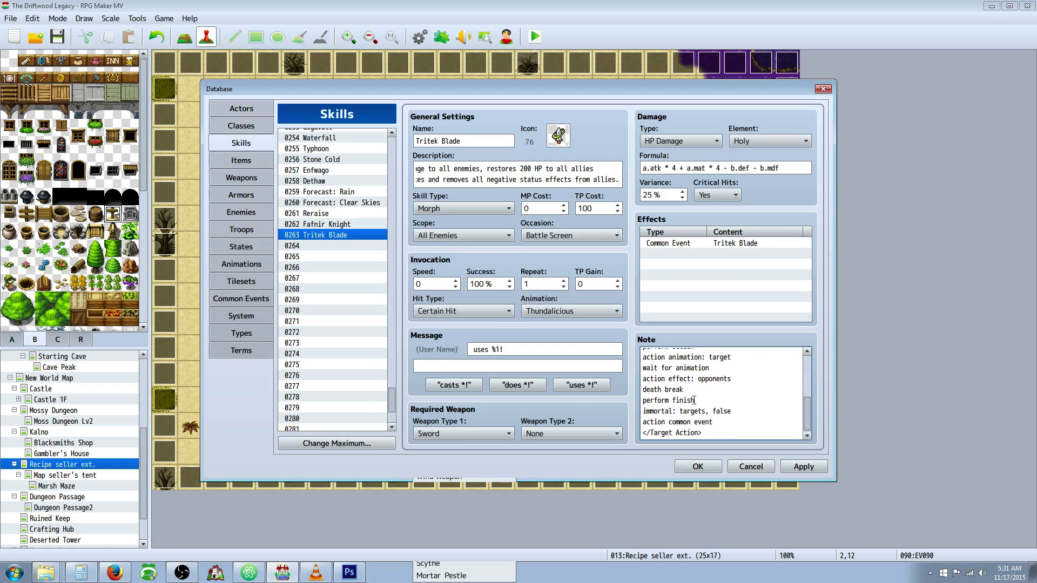
scroll(691, 394, "up", 5)
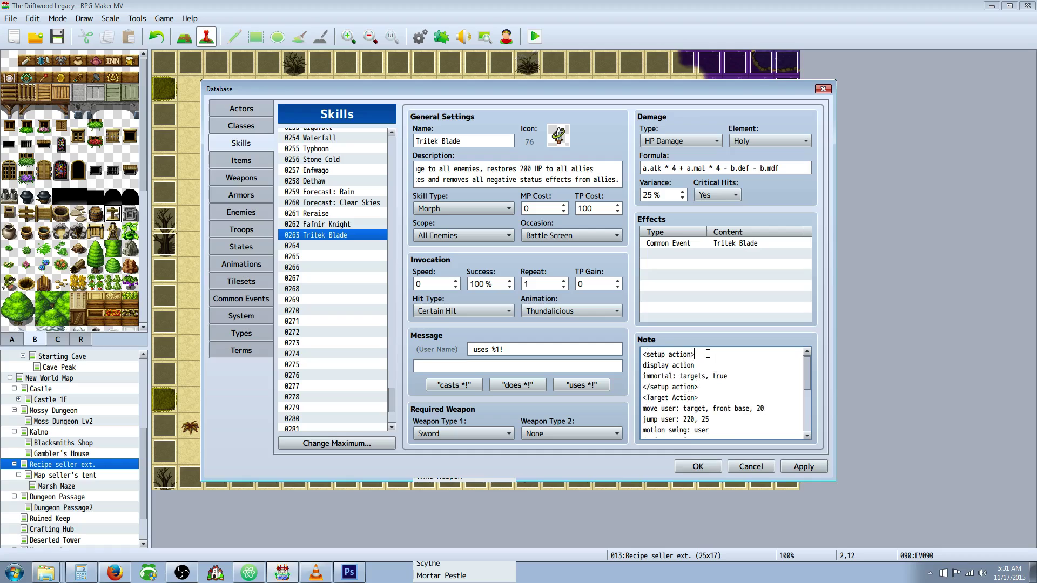
key("shift+Left")
key("shift+Left")
key("shift+Left")
key("shift+Left")
key("shift+Left")
key("shift+Left")
key("shift+Left")
key("shift+Left")
key("shift+Left")
key("shift+Left")
key("shift+Left")
key("shift+Left")
key("shift+Left")
key("shift+Left")
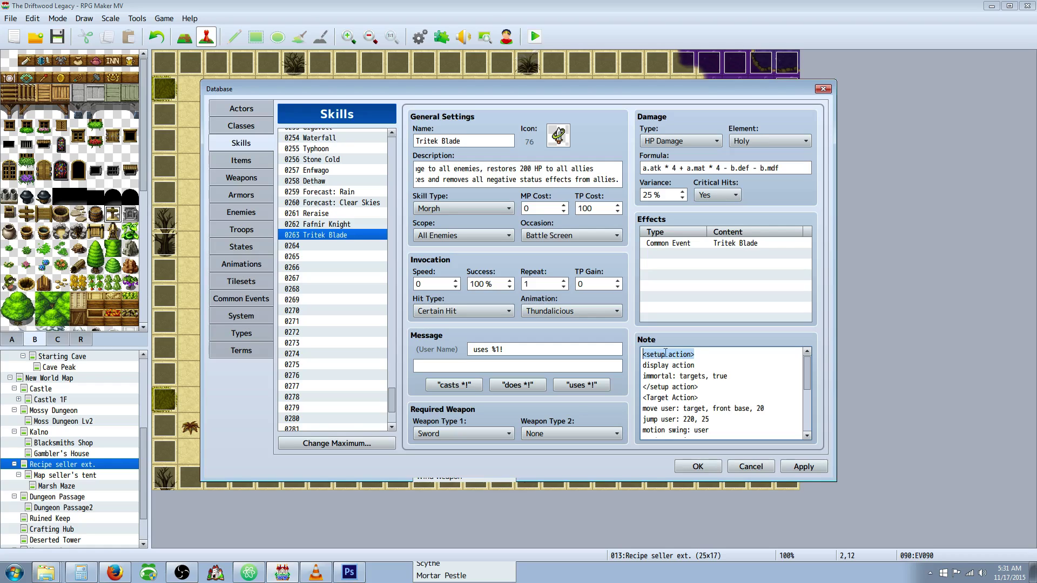
left_click(701, 352)
left_click_drag(700, 365, 728, 378)
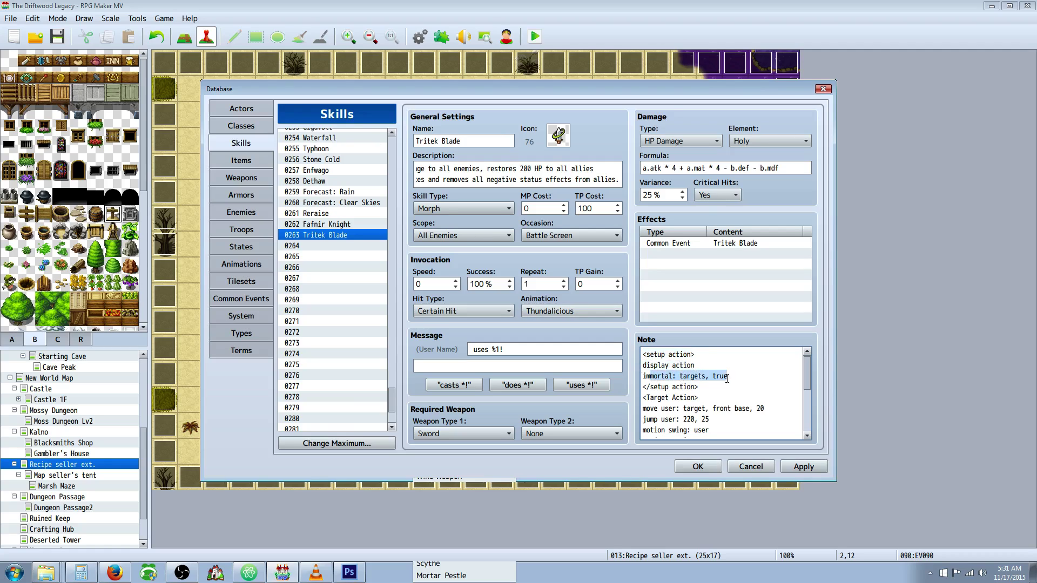
left_click(659, 378)
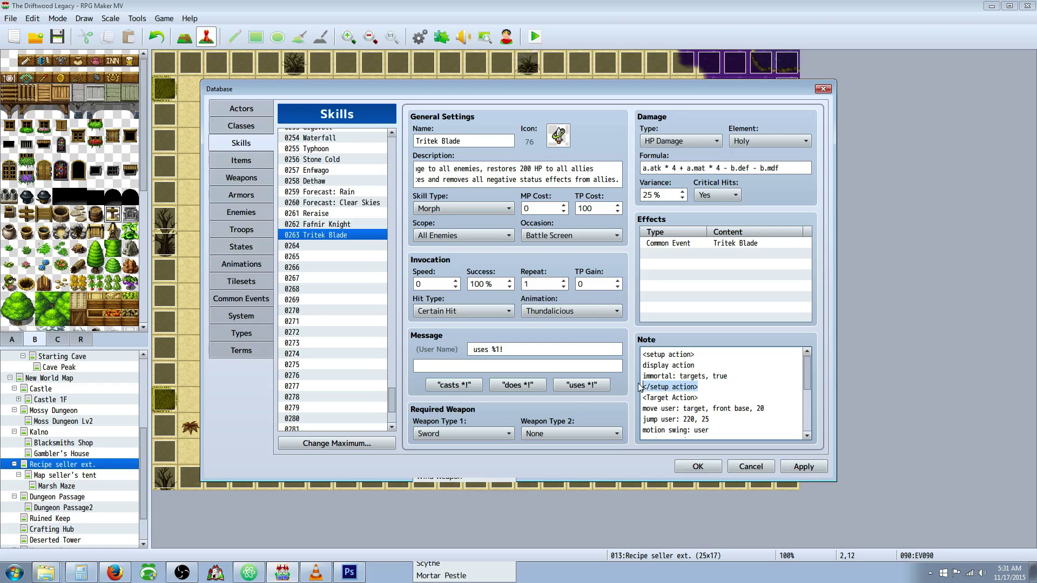
Go over the jump user values 25 and 220, the perform action and action animation: target lines
scroll(713, 382, "down", 2)
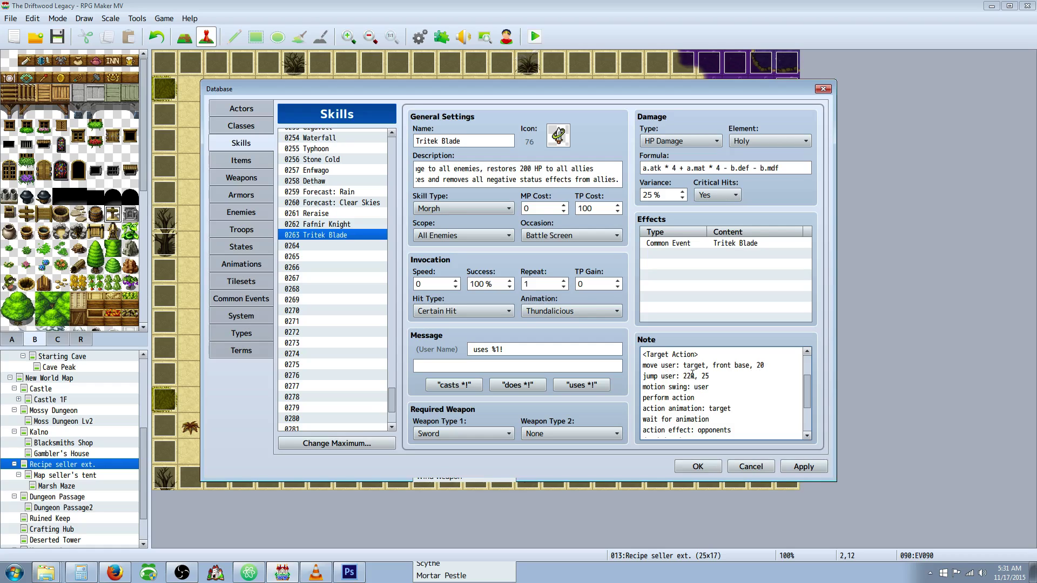
double_click(705, 376)
mouse_move(700, 376)
left_mouse_down()
mouse_move(678, 376)
mouse_move(709, 375)
left_mouse_up()
left_click(709, 376)
scroll(709, 381, "down", 1)
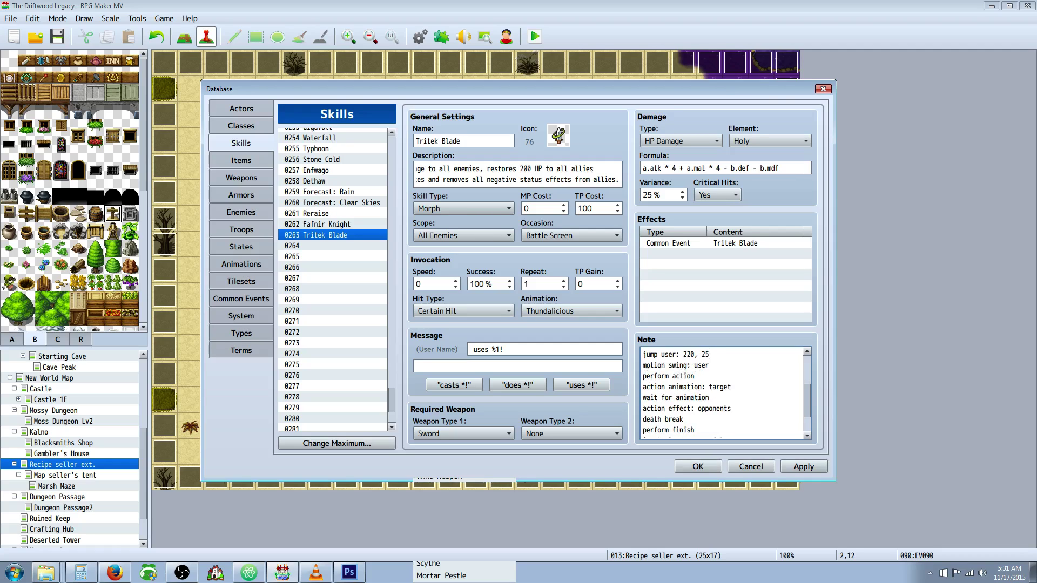
left_click_drag(647, 376, 658, 377)
triple_click(680, 376)
left_click(679, 381)
left_click_drag(657, 387, 701, 388)
left_click_drag(717, 387, 658, 409)
Go over action effect, death break, perform finish and action common event, then apply the note
scroll(677, 383, "down", 3)
left_click_drag(731, 379, 643, 378)
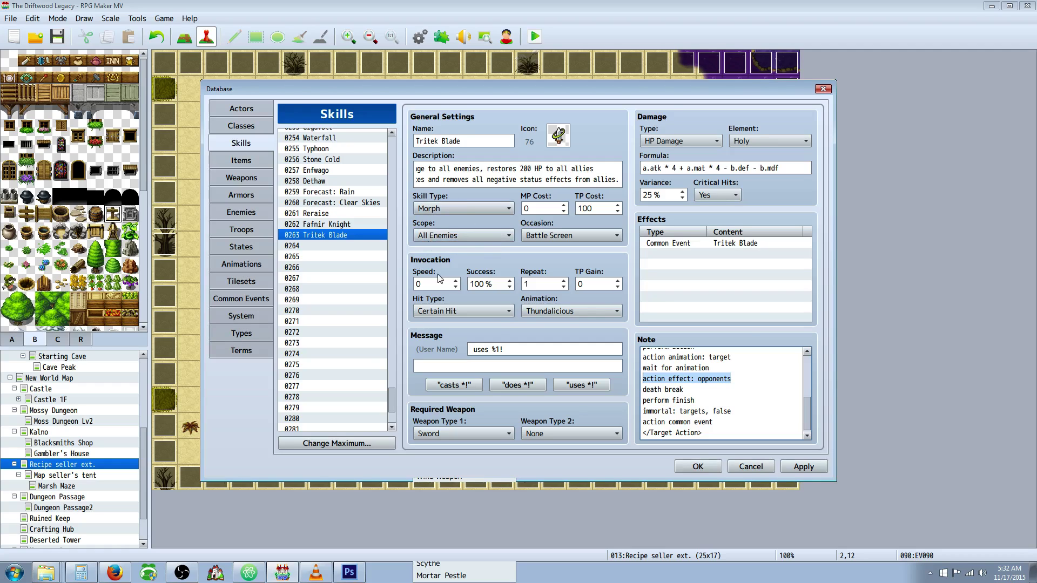
left_click_drag(682, 390, 642, 390)
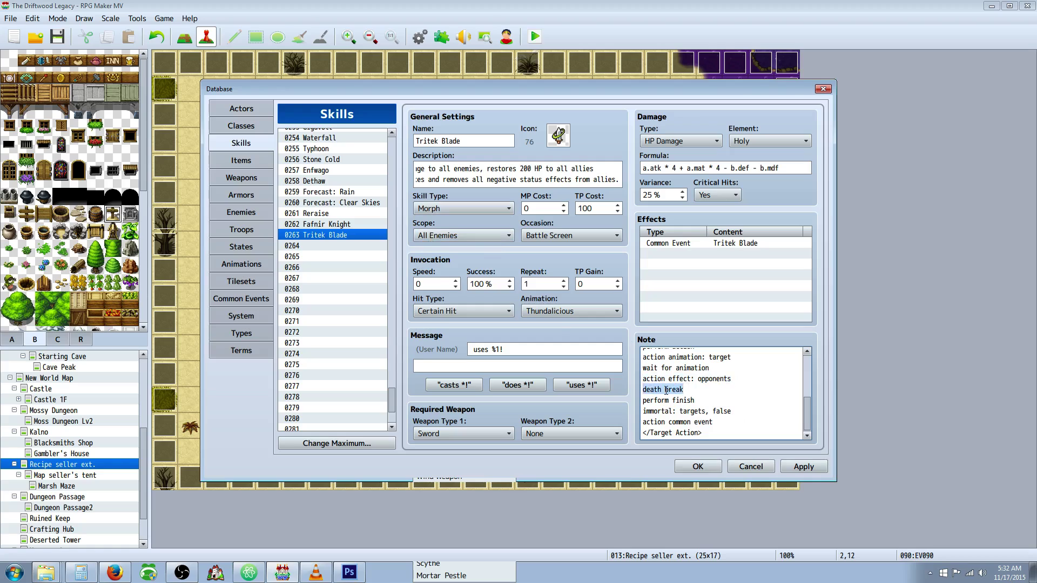
left_click(665, 390)
left_click_drag(697, 401, 642, 422)
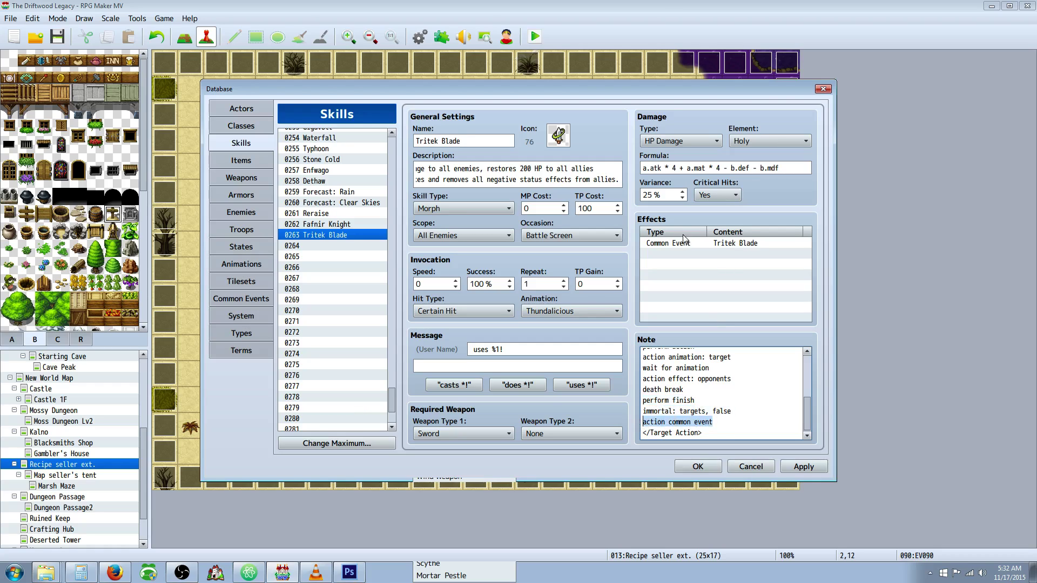
left_click(652, 424)
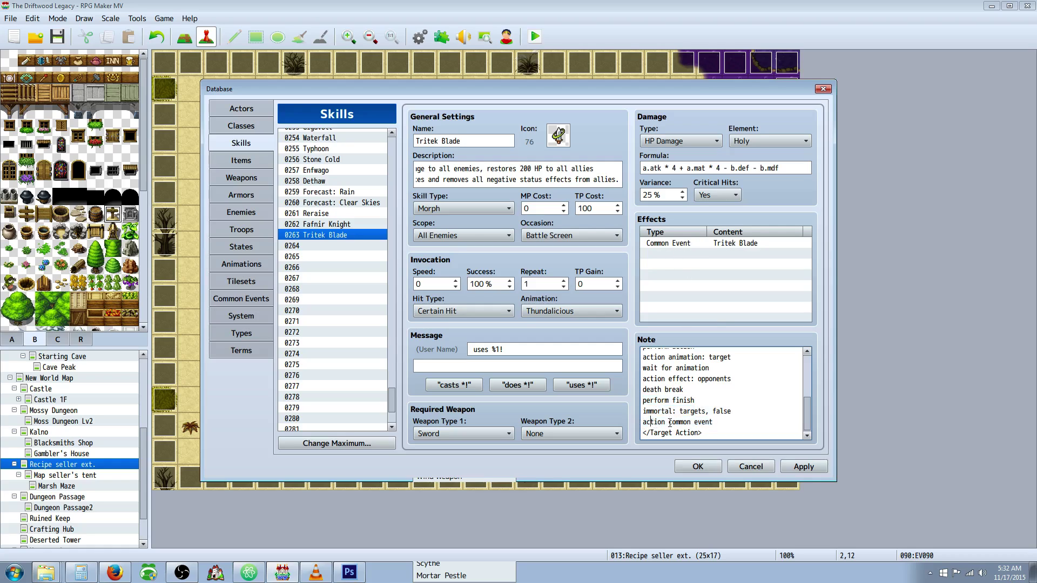
left_click(712, 432)
key("shift+Left")
key("shift+Left")
key("shift+Left")
key("shift+Left")
key("shift+Left")
key("shift+Left")
key("shift+Left")
key("shift+Left")
key("shift+Left")
key("shift+Left")
key("shift+Left")
key("shift+Left")
key("shift+Left")
key("shift+Left")
key("shift+Left")
key("shift+Left")
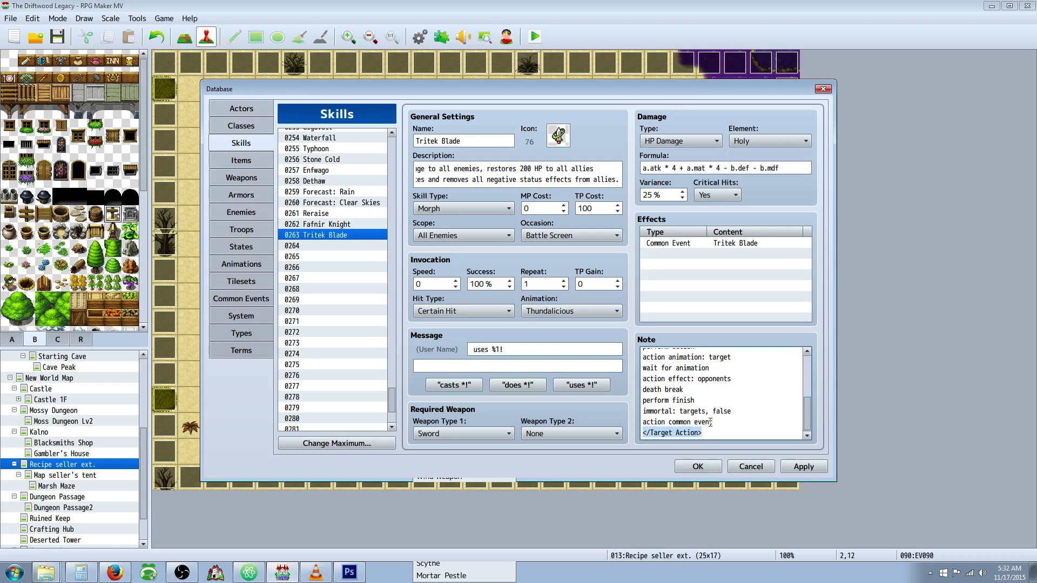
left_click(803, 467)
left_click(652, 246)
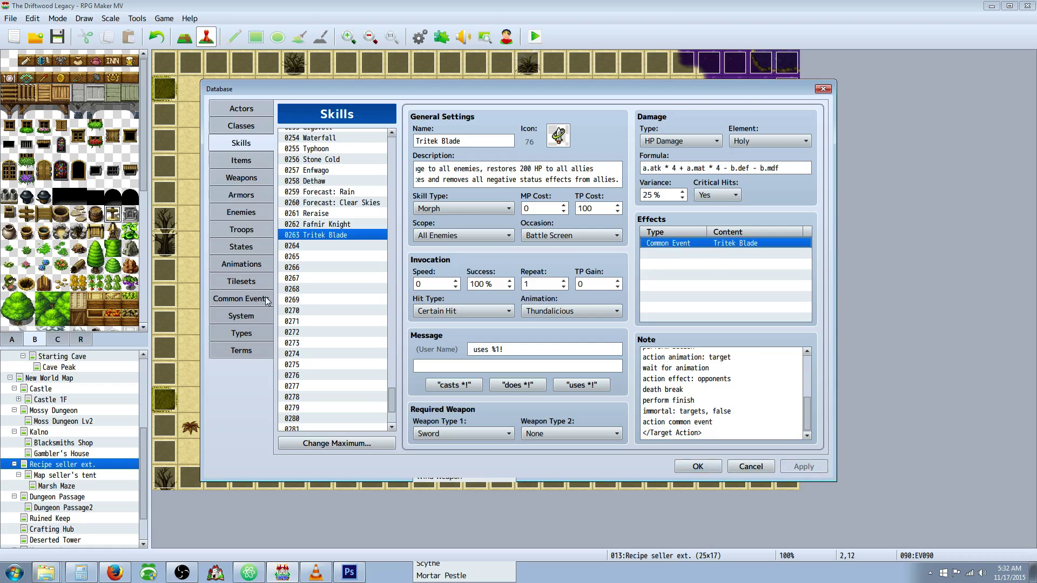
left_click(254, 298)
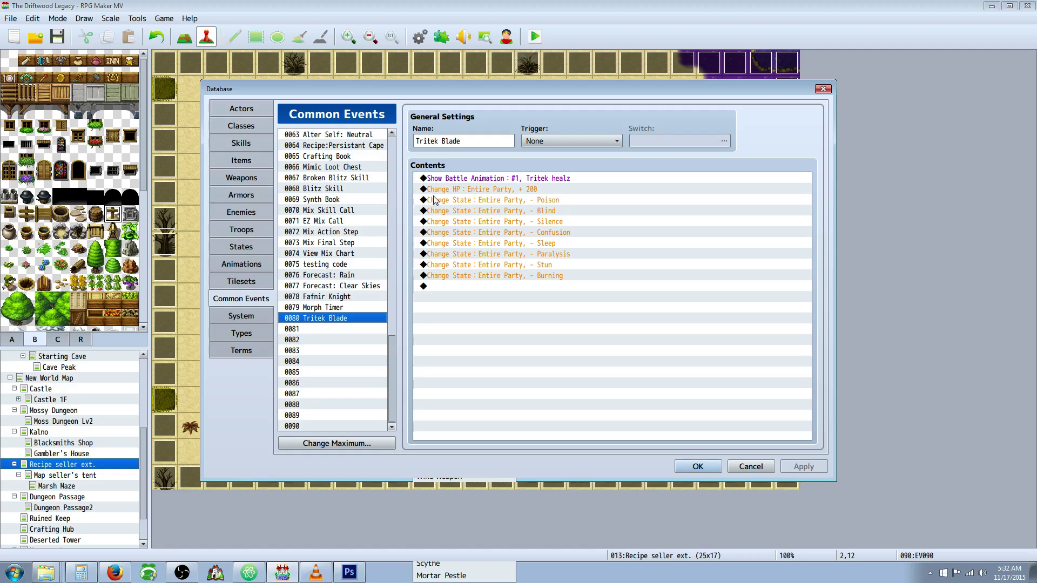
left_click(469, 180)
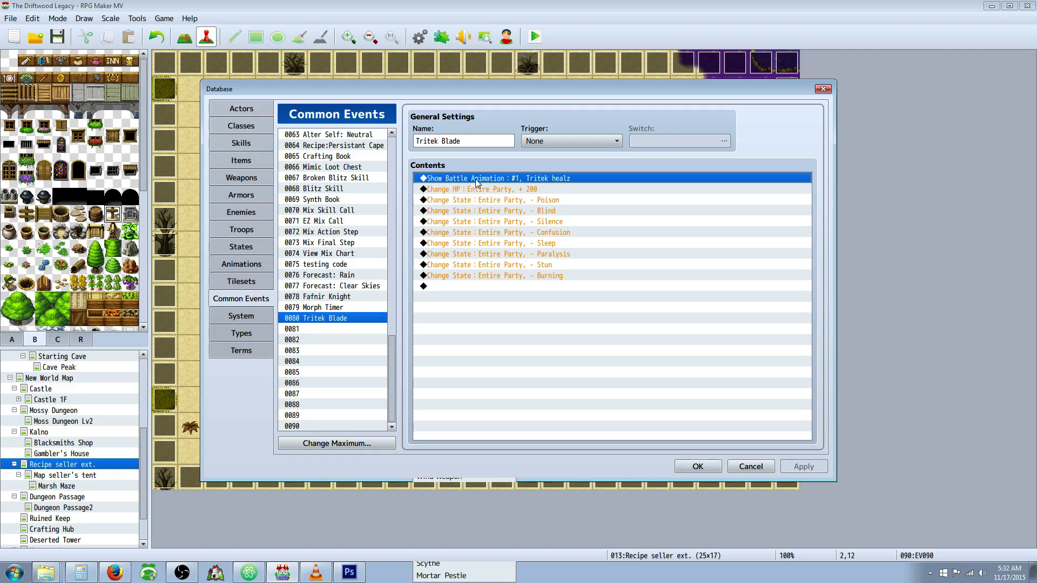
left_click(507, 190)
left_click(504, 200)
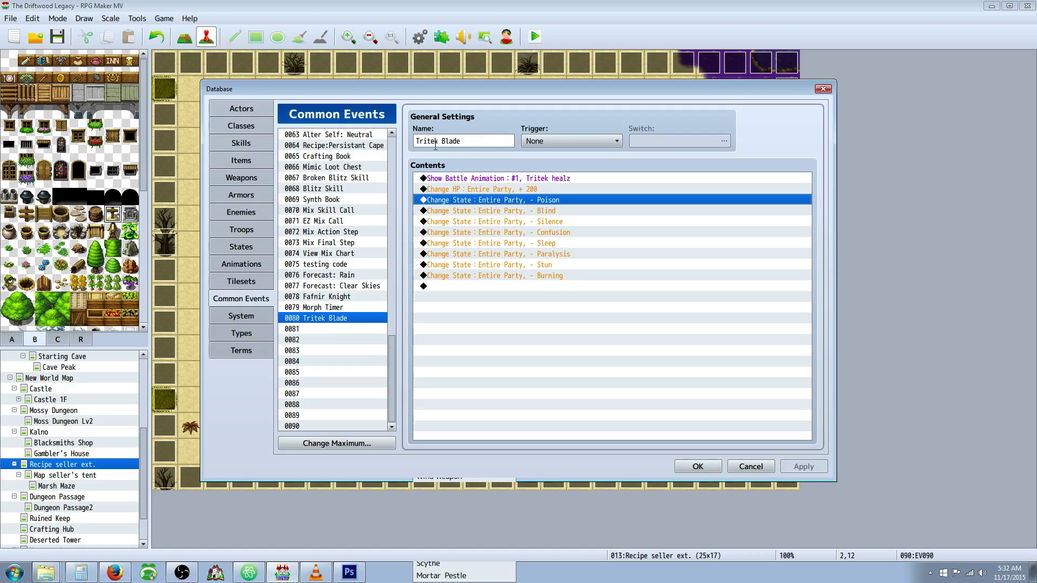
left_click(510, 178)
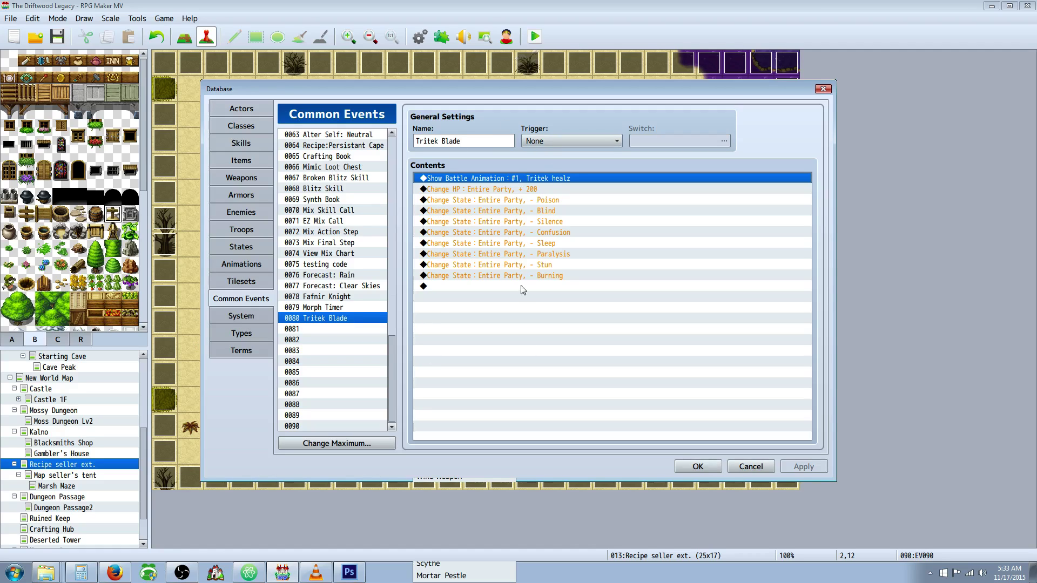
left_click(542, 190)
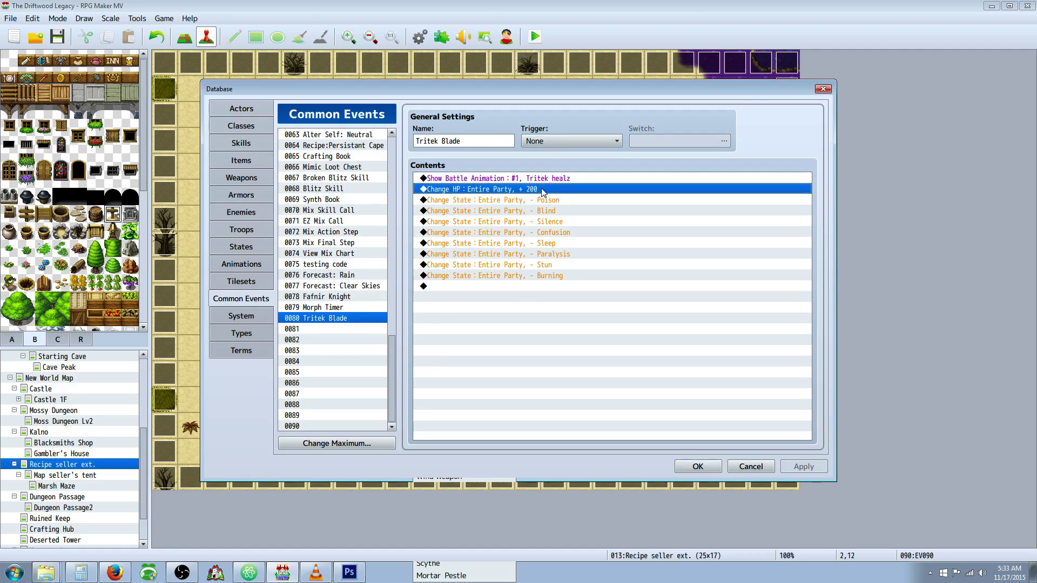
left_click(539, 178)
left_click(541, 190)
left_click(542, 180)
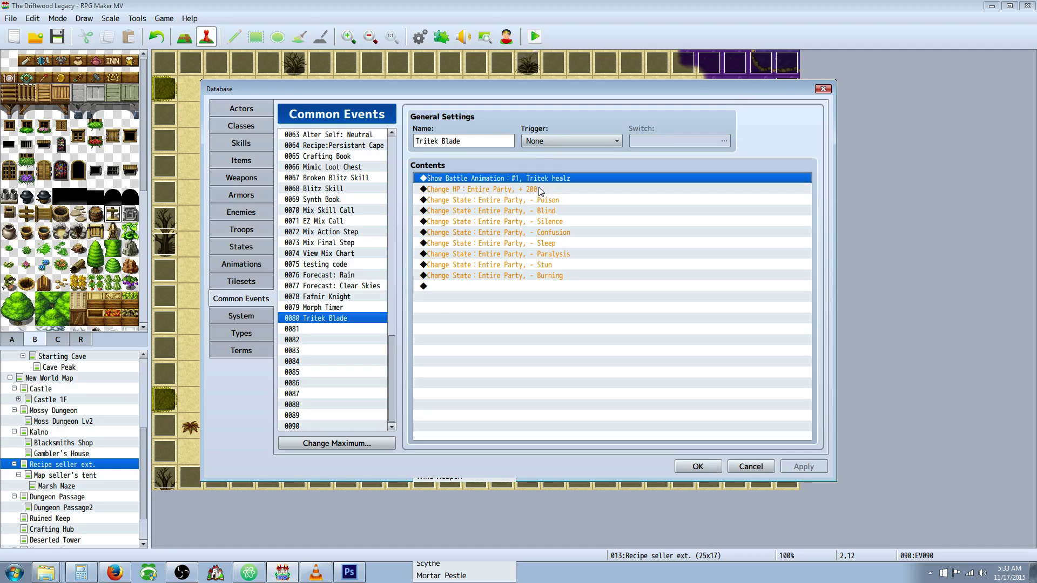
left_click(542, 188)
left_click(544, 180)
left_click(540, 190)
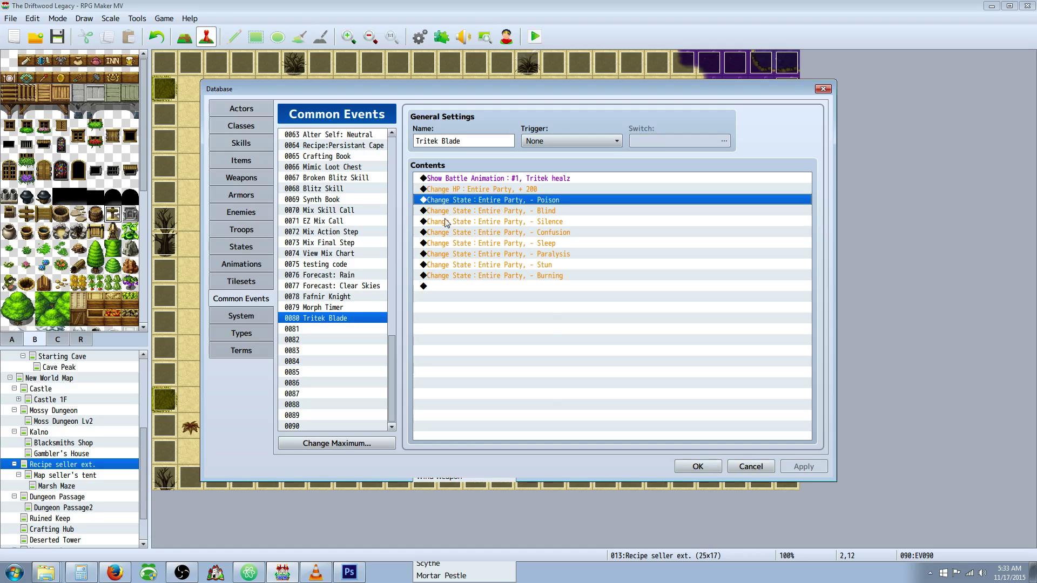
Insert a new command at the empty Contents row, then open and cancel Change HP
left_click(452, 290)
right_click(452, 290)
left_click(469, 299)
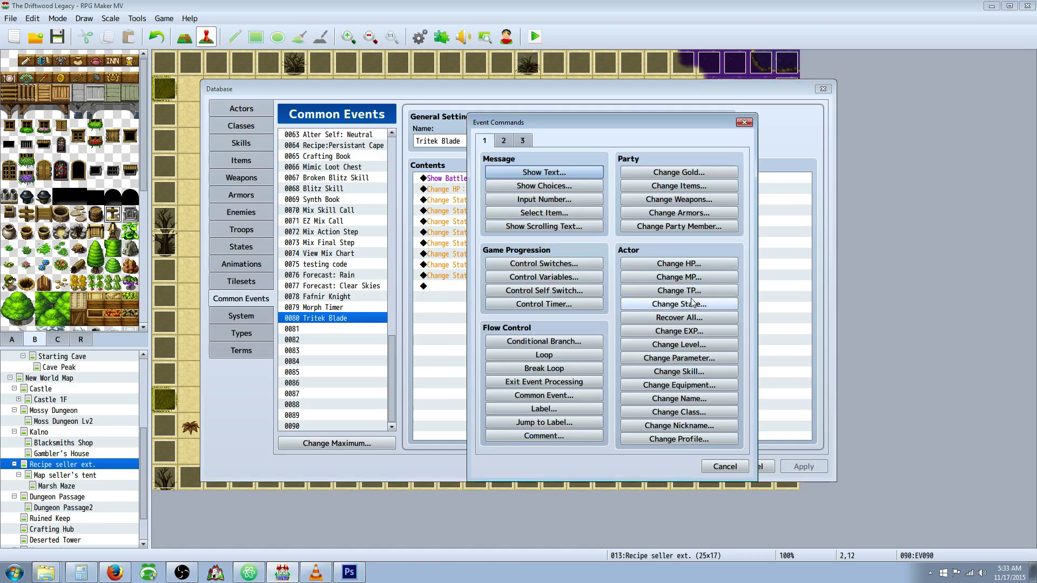
left_click(685, 264)
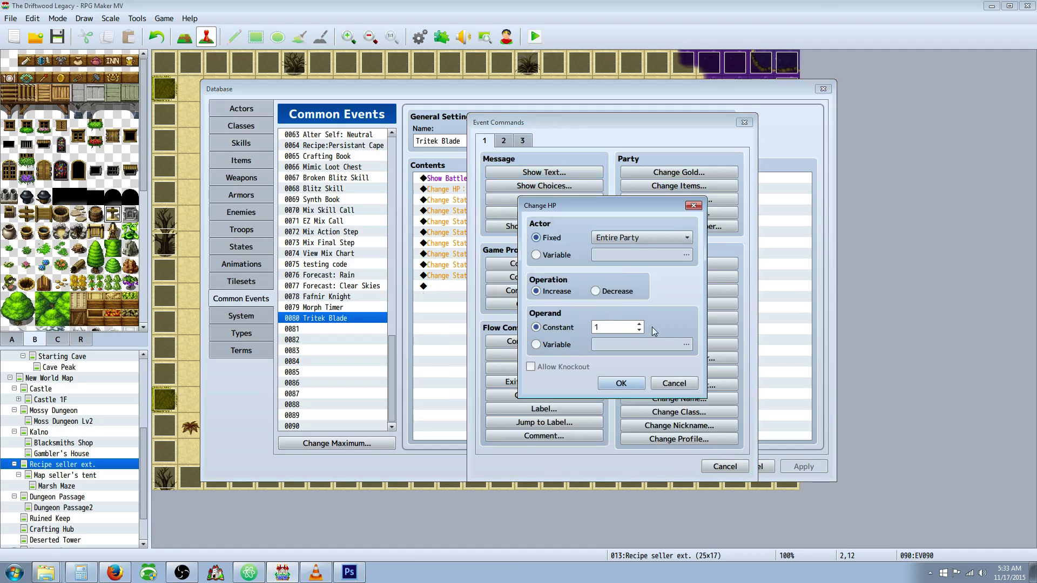
left_click(672, 384)
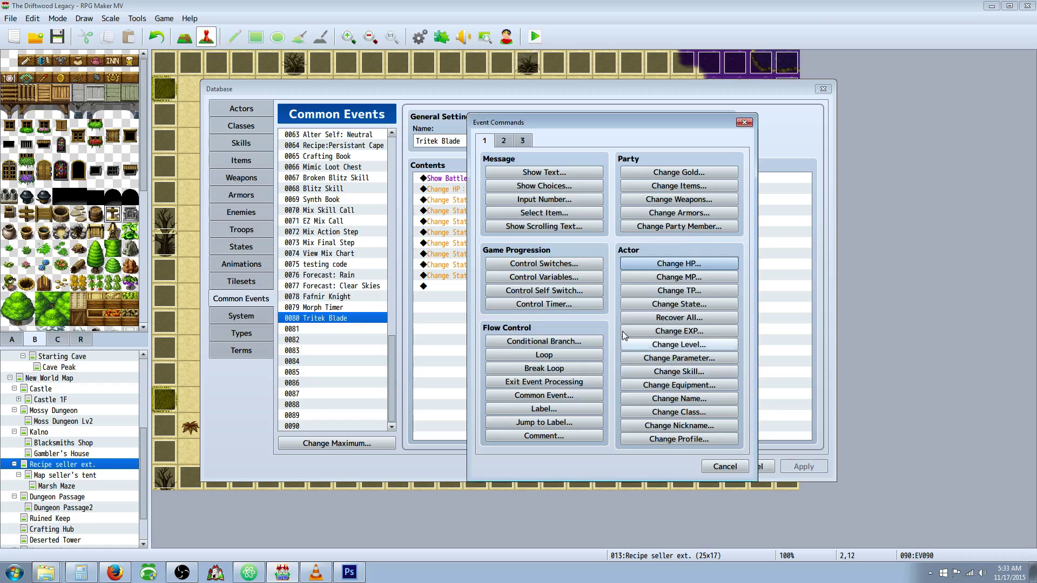
Preview Change State with Confusion, discard it, and review the status-removal commands through Burning
left_click(690, 307)
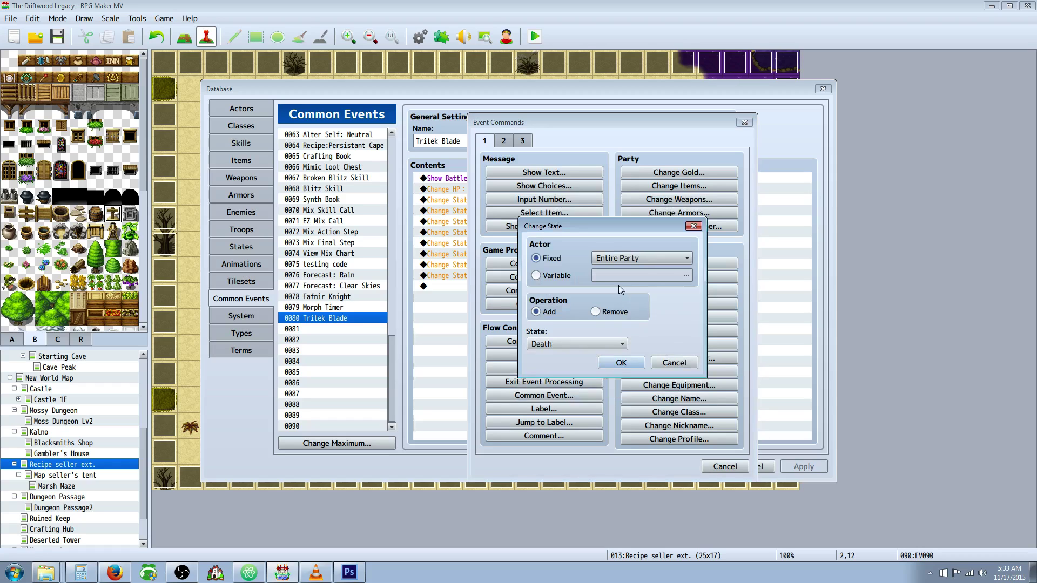
left_click(590, 343)
scroll(562, 292, "up", 2)
left_click(563, 324)
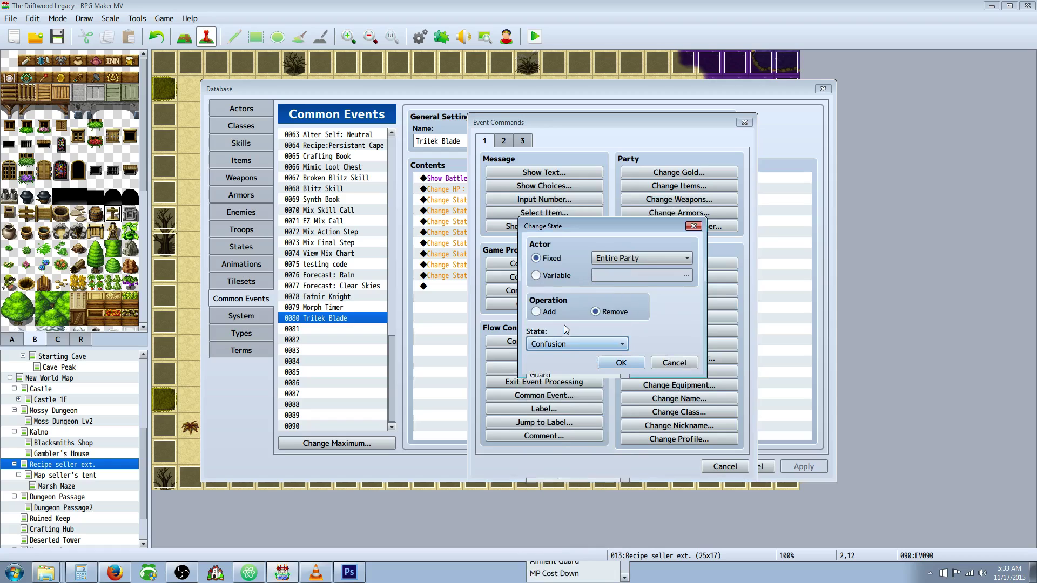
left_click(674, 363)
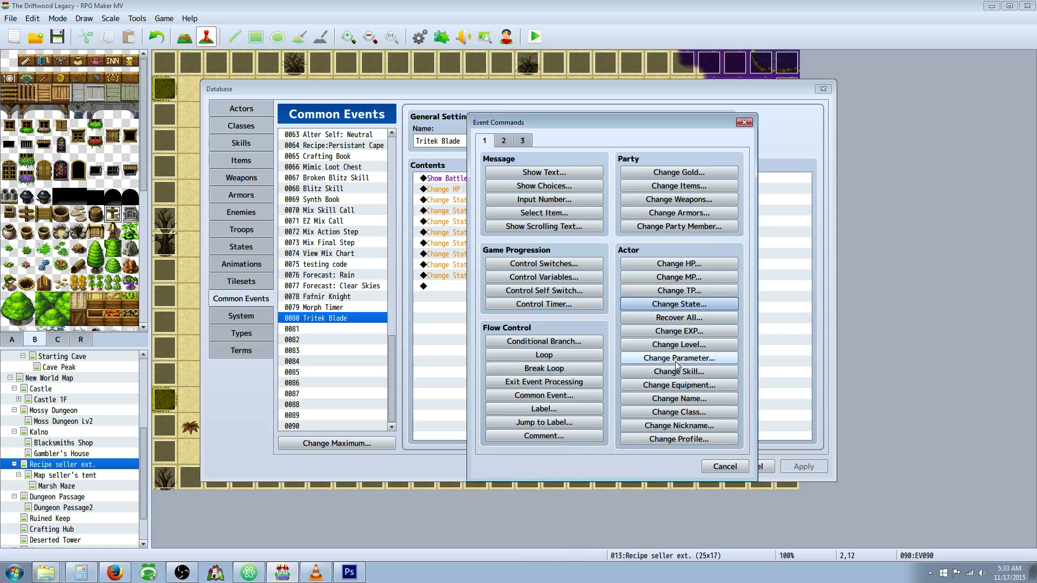
left_click(725, 466)
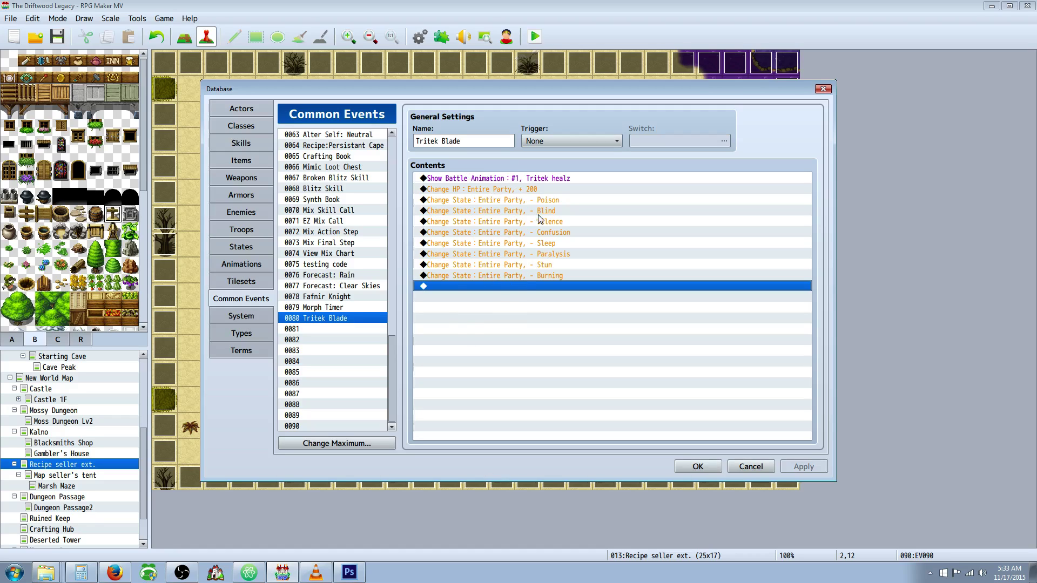
left_click_drag(540, 219, 475, 314)
left_click(560, 277)
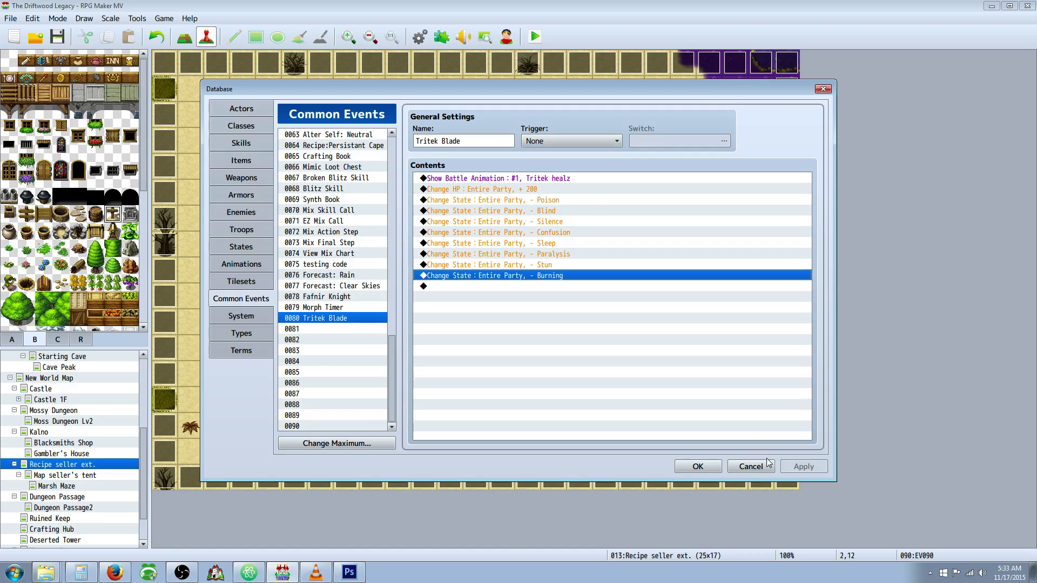
Check the Tritek Blade's common event effect and its 'action common event' note line, then click OK
left_click(250, 144)
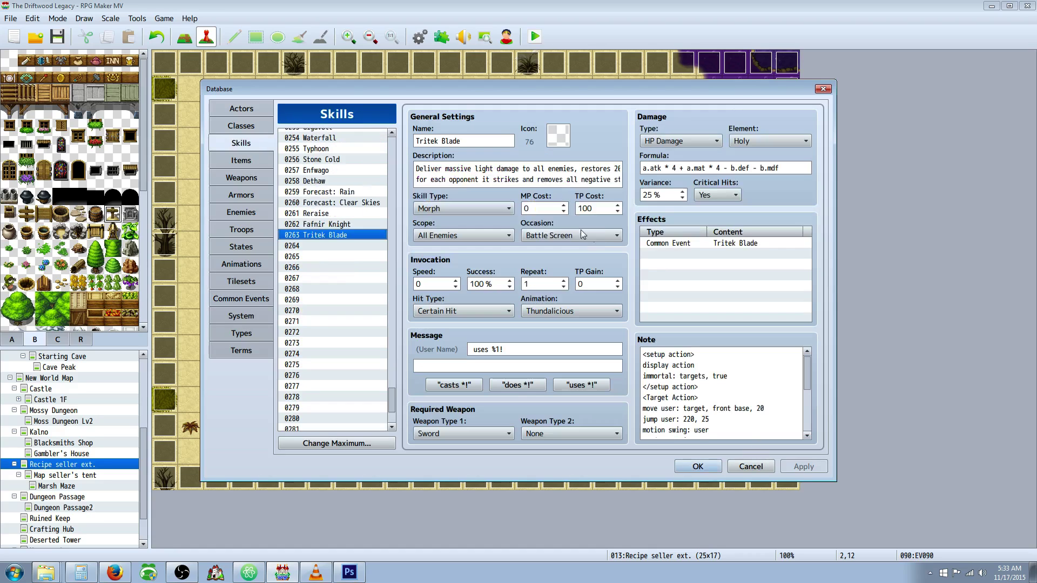
left_click(682, 246)
left_click(800, 413)
key("ctrl+a")
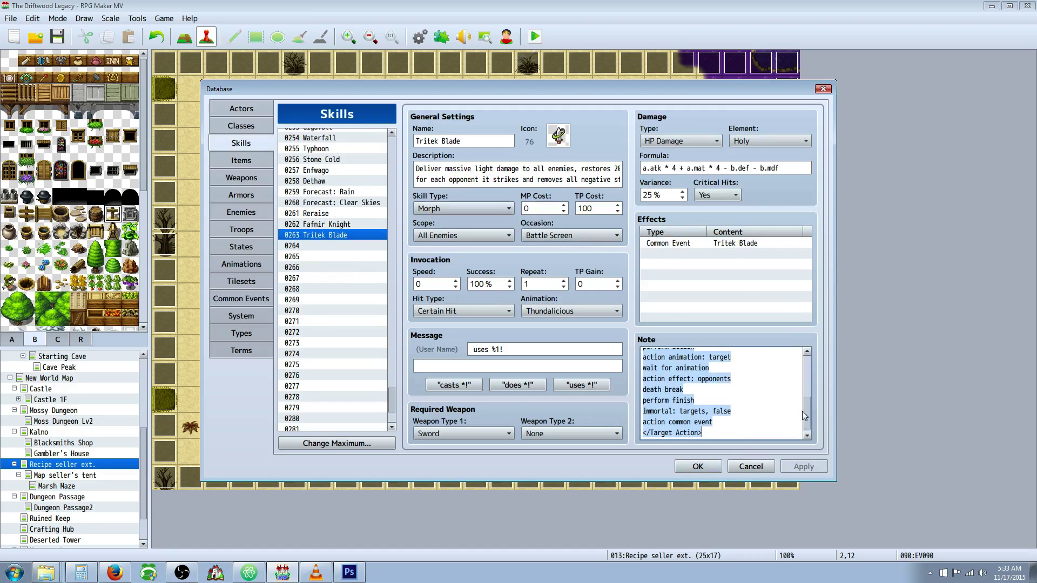
left_click_drag(713, 423, 643, 422)
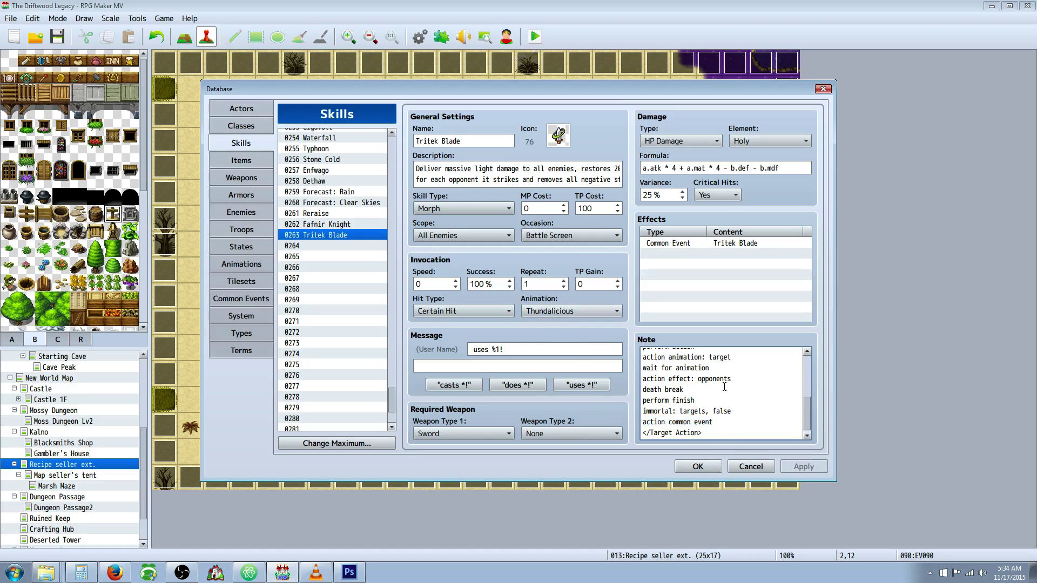
left_click(700, 469)
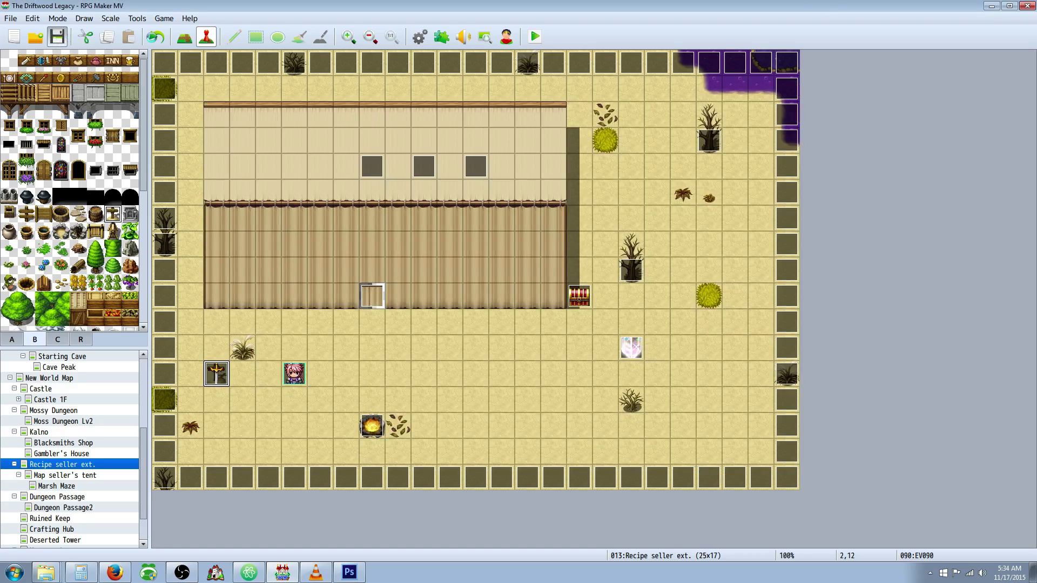
Playtest a new game, walk the party onto the cross, and accept the cursed blade
left_click(535, 37)
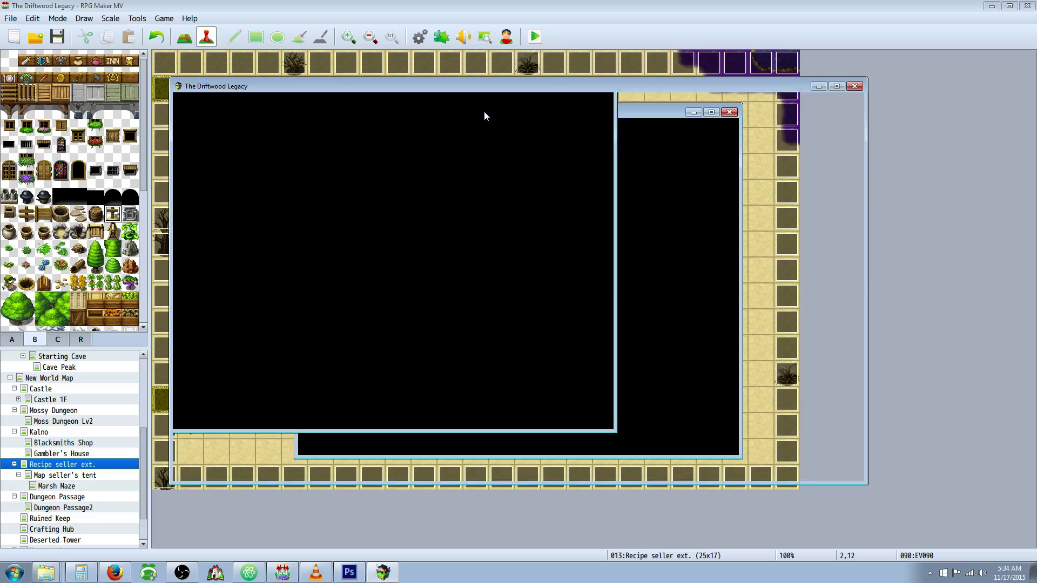
key("Return")
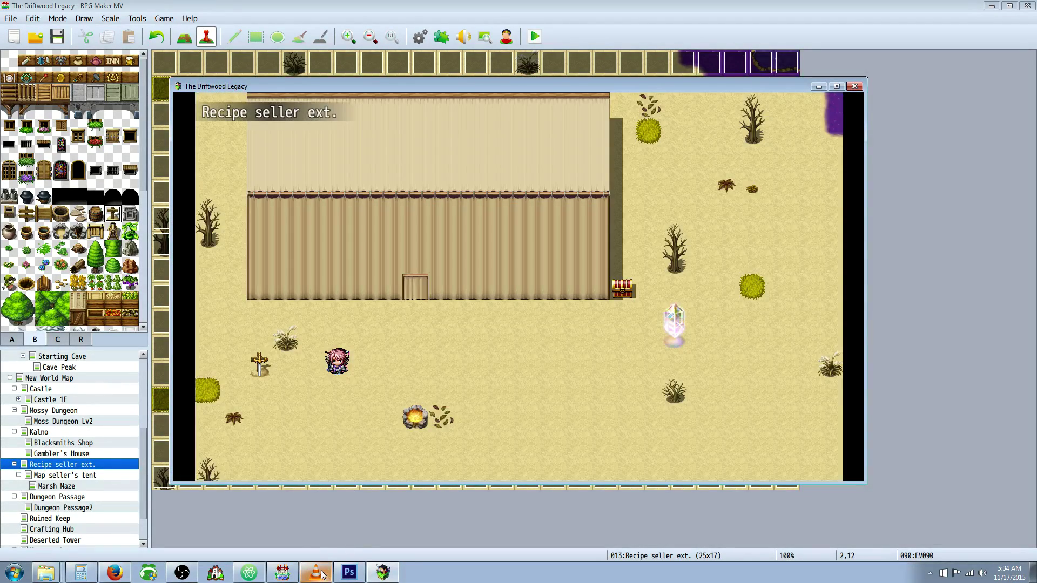
left_click(359, 390)
left_click(262, 369)
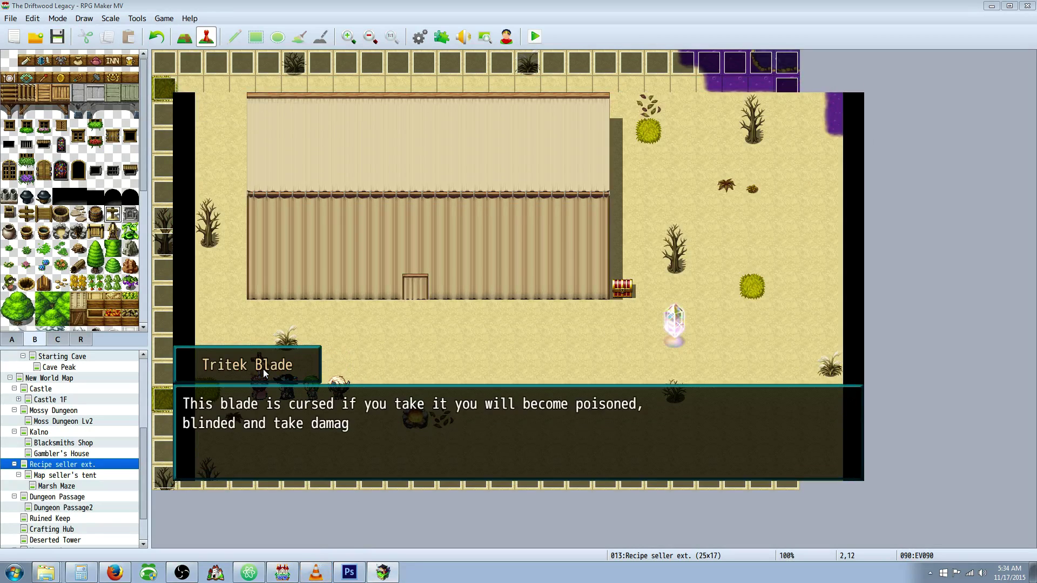
key("Return")
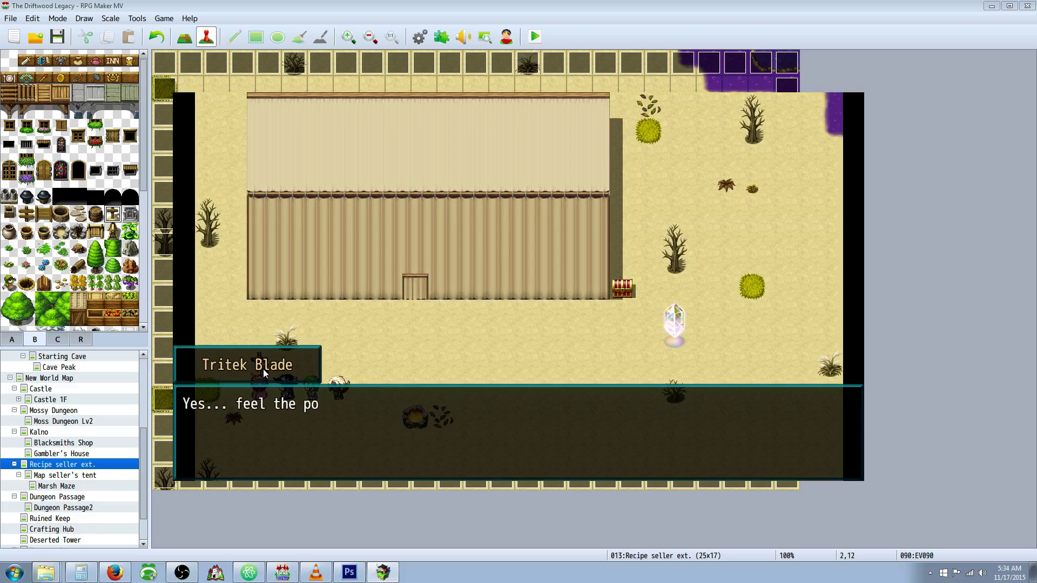
key("Return")
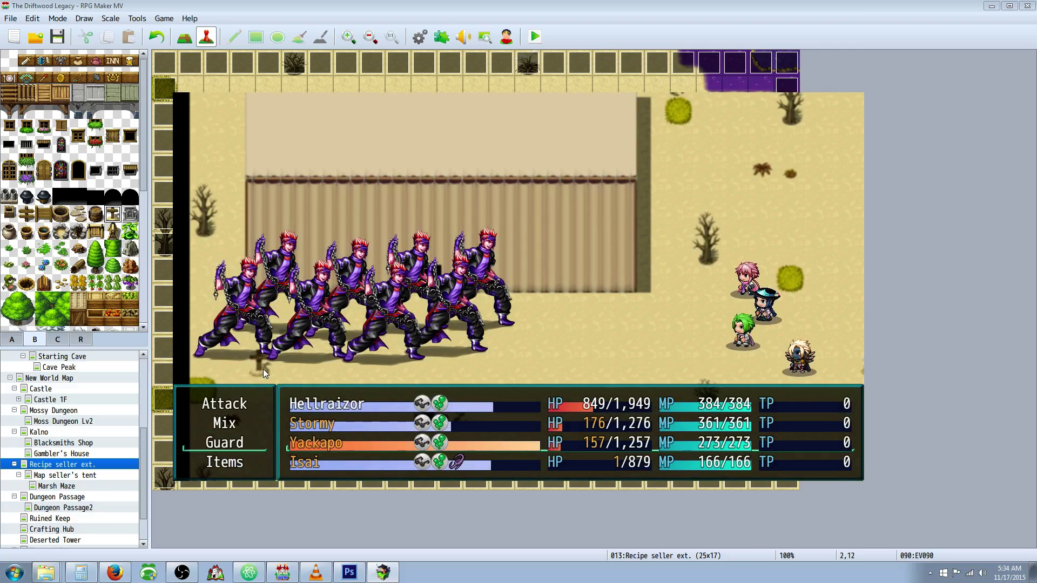
Guard with Yackapo, view Tritek Blade in Isai's Morph list, then guard with Isai
key("Return")
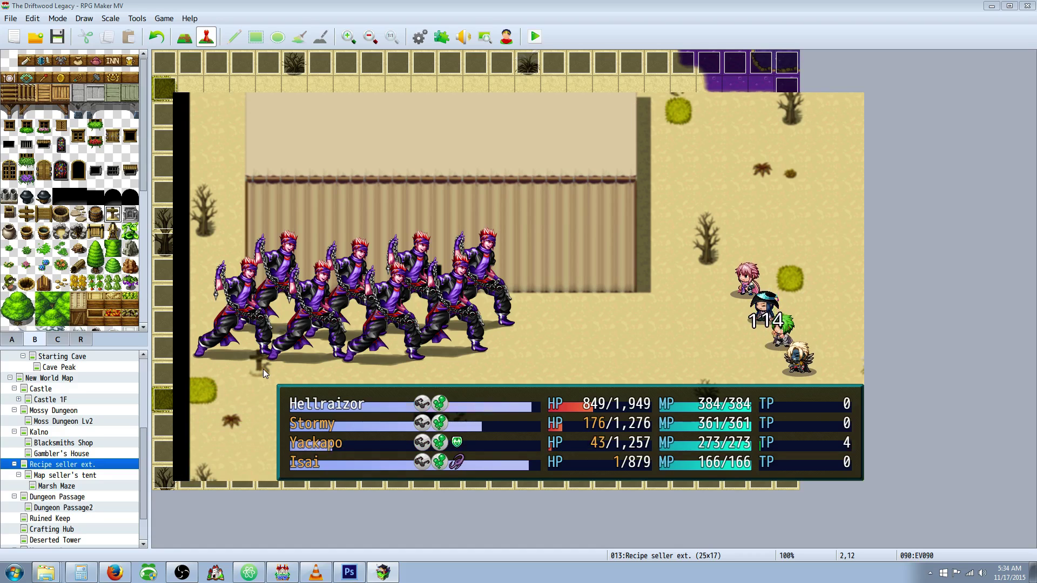
key("Down")
key("Down")
key("Return")
key("Down")
key("Down")
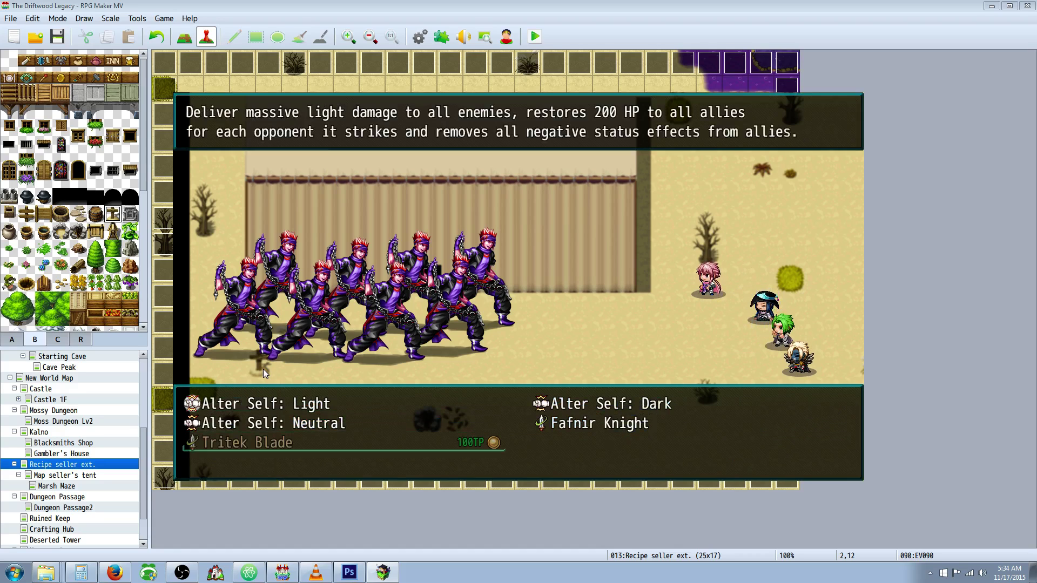
key("Up")
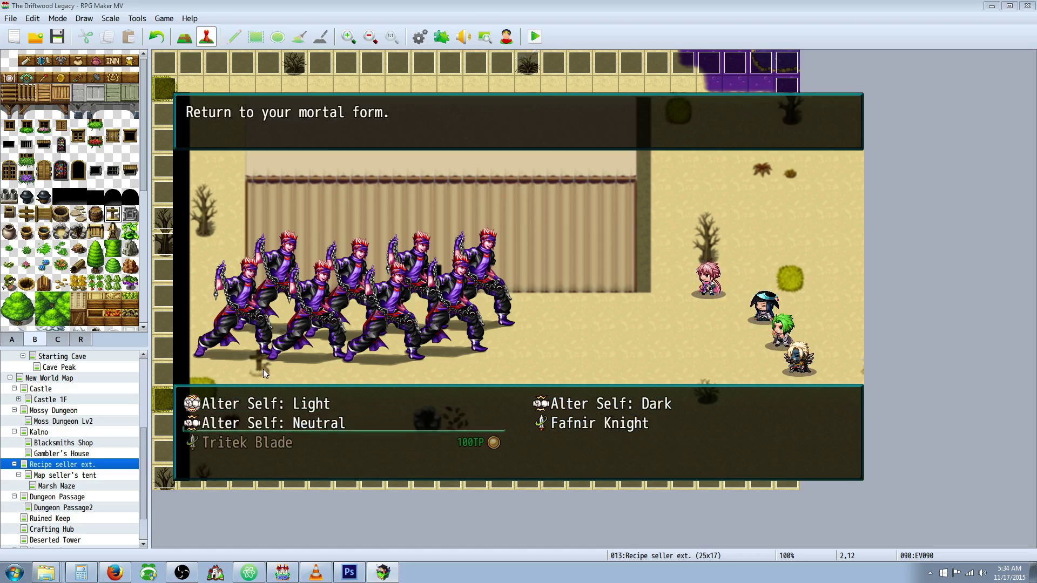
key("Escape")
key("Down")
key("Return")
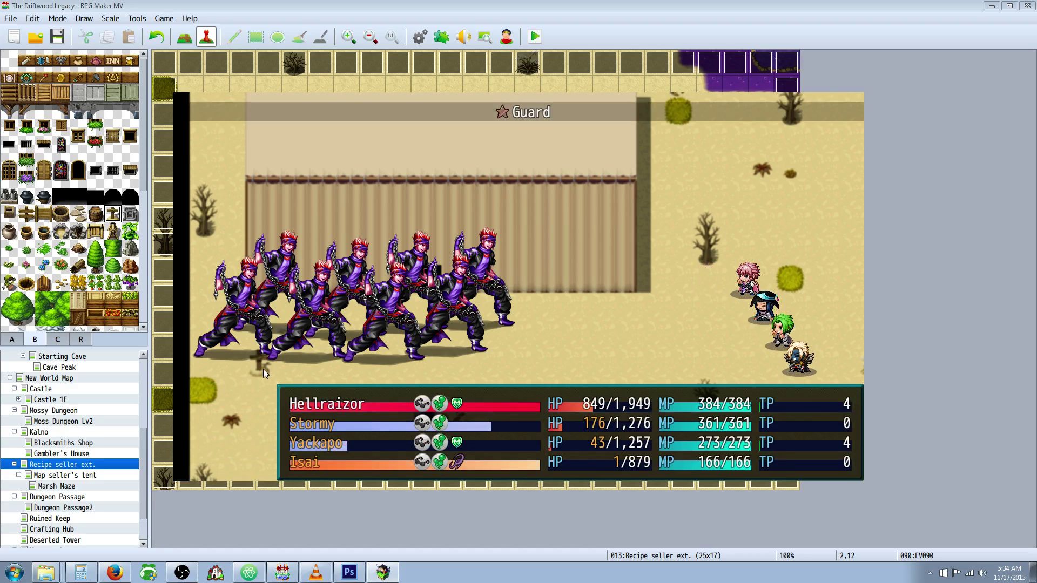
key("Escape")
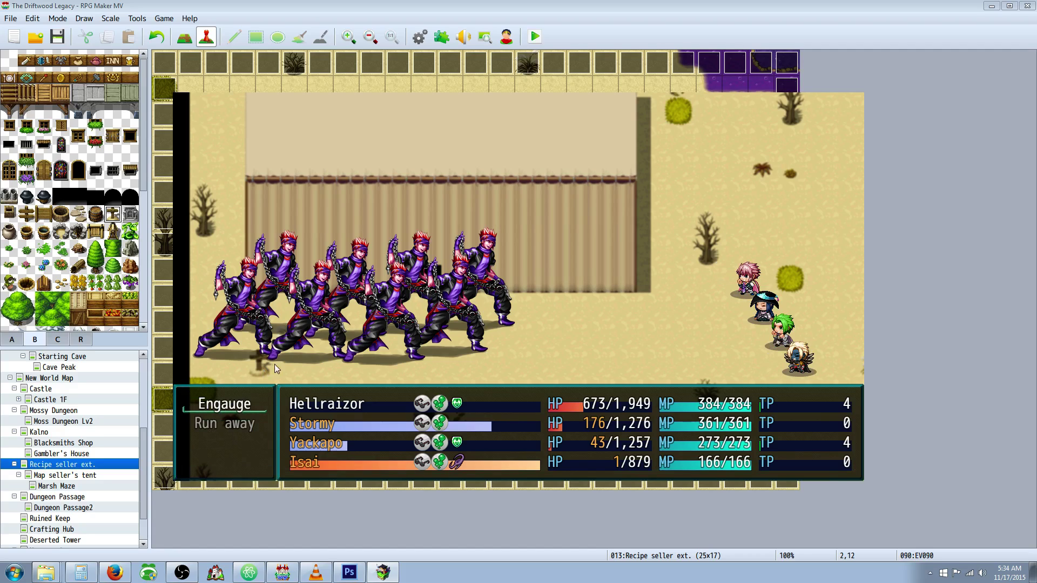